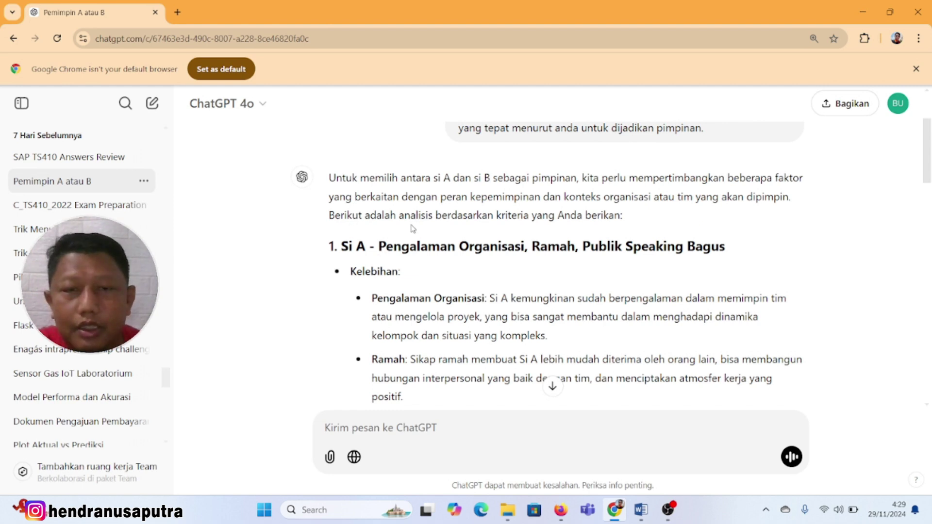
# Review the analysis of candidate Si A in the reply, including the heading traits, the Kelebihan points and the Kekurangan point
pyautogui.moveTo(465, 249); pyautogui.dragTo(635, 250)
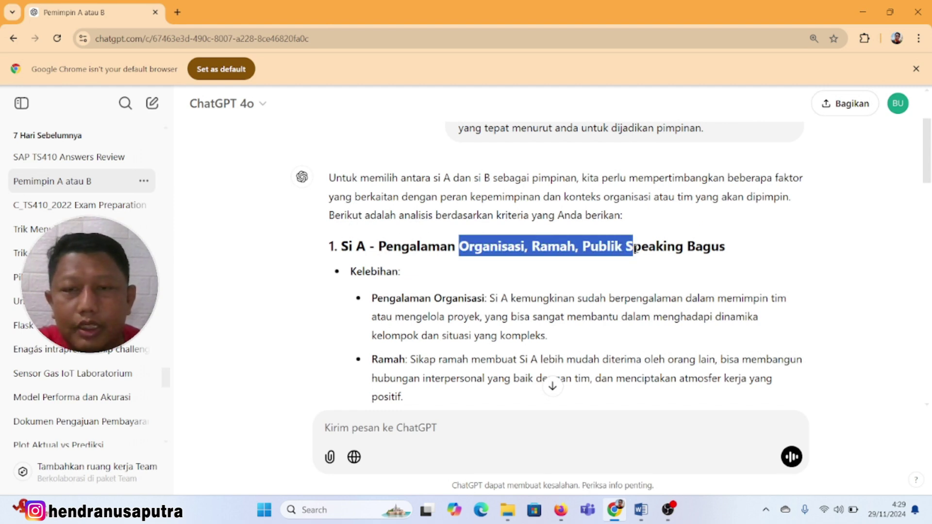
pyautogui.click(748, 252)
pyautogui.moveTo(466, 249); pyautogui.dragTo(540, 250)
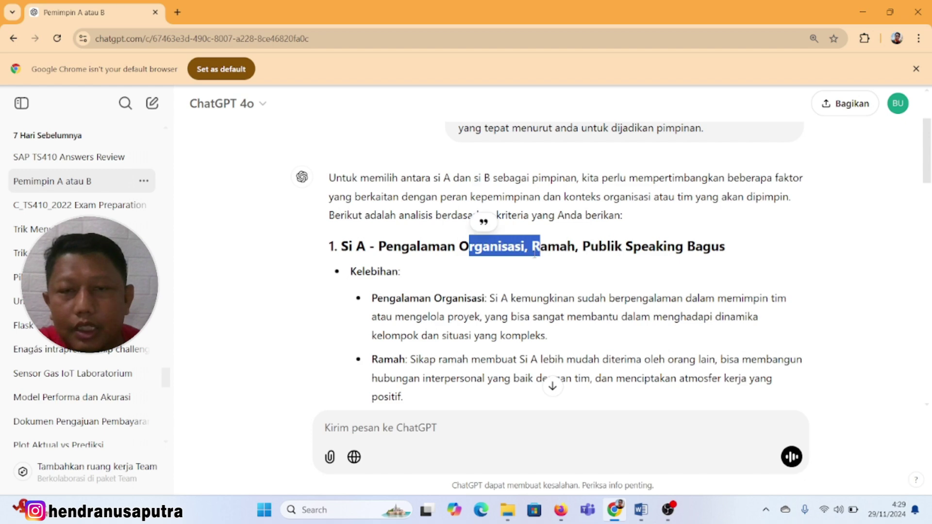
pyautogui.click(462, 261)
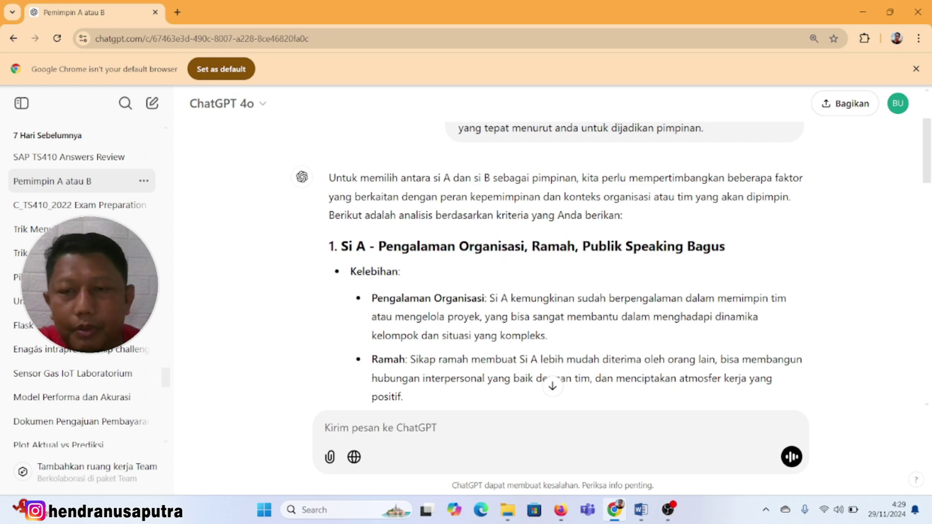
pyautogui.scroll(-1, 471, 257)
pyautogui.moveTo(369, 238); pyautogui.dragTo(637, 397)
pyautogui.scroll(-1, 606, 336)
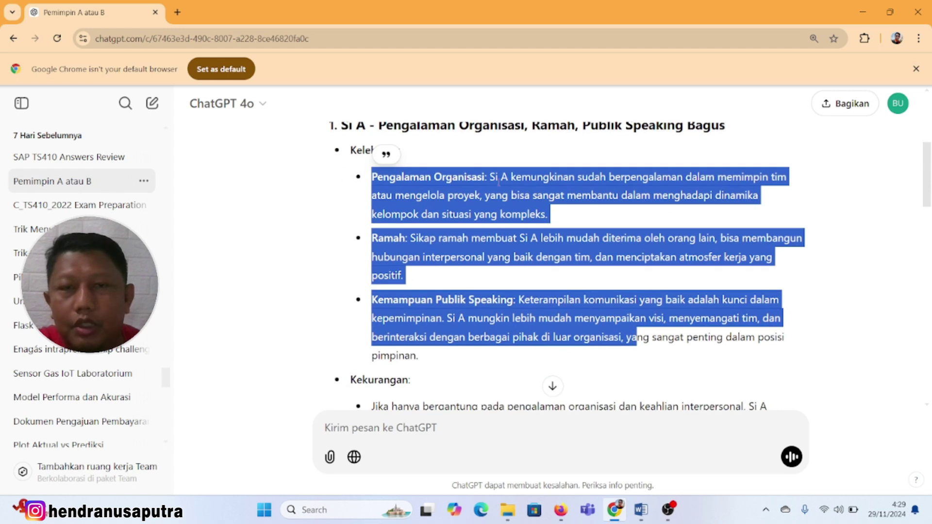
pyautogui.scroll(-1, 485, 191)
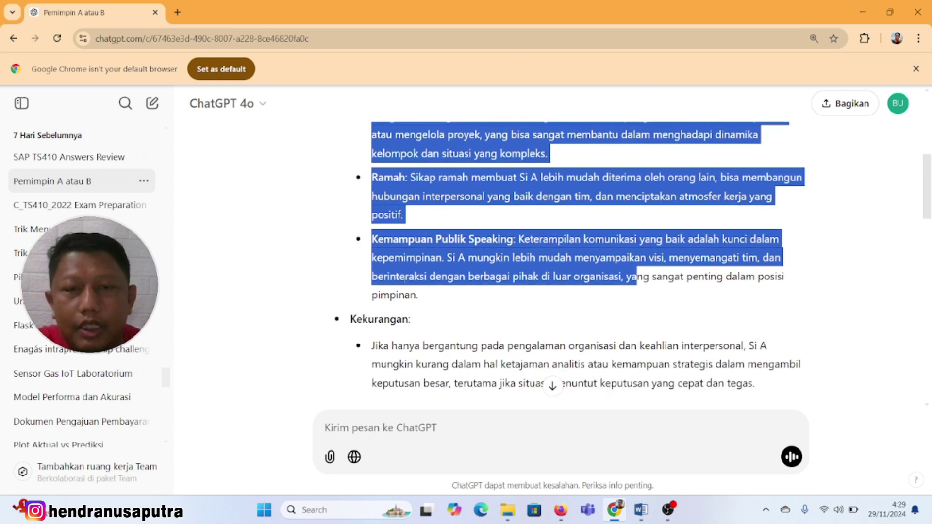
pyautogui.moveTo(361, 321); pyautogui.dragTo(755, 388)
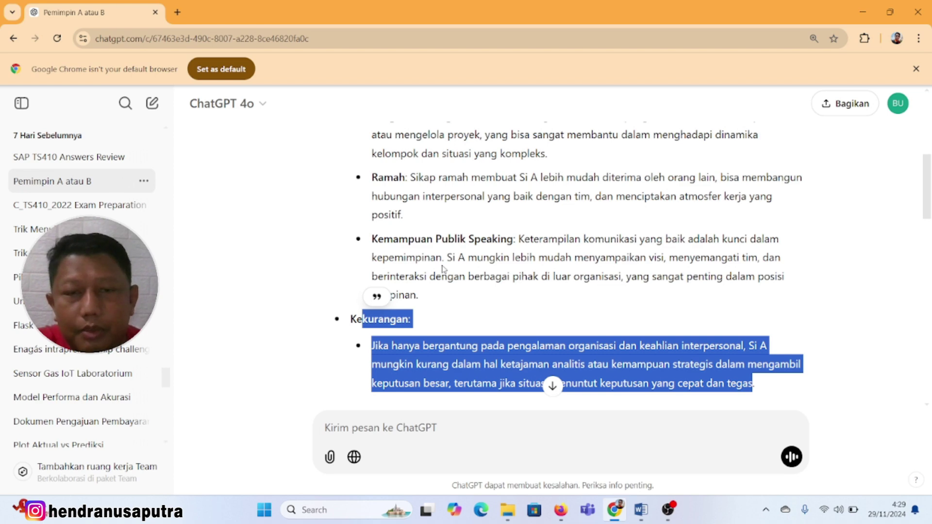
# Review the analysis of candidate Si B and the section "Faktor yang perlu dipertimbangkan" in the reply
pyautogui.scroll(-2, 442, 269)
pyautogui.scroll(-3, 443, 194)
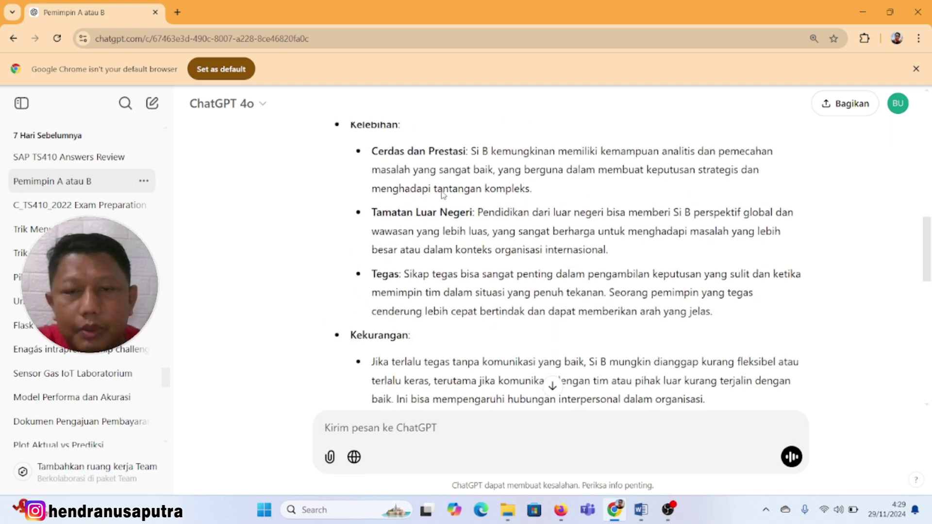
pyautogui.scroll(-5, 443, 194)
pyautogui.moveTo(350, 181); pyautogui.dragTo(606, 367)
pyautogui.click(534, 250)
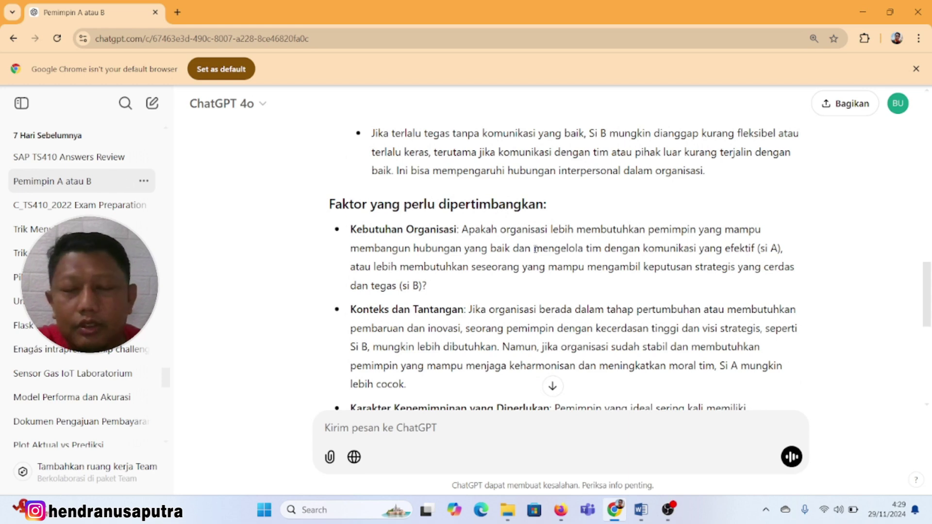
# Switch to the Word document PROMPT MENENTUKAN PILIHAN and examine explanation 1, "Penentuan Peran AI (Role Instruction)", with its example and function
pyautogui.click(641, 510)
pyautogui.scroll(-3, 451, 289)
pyautogui.scroll(-3, 450, 289)
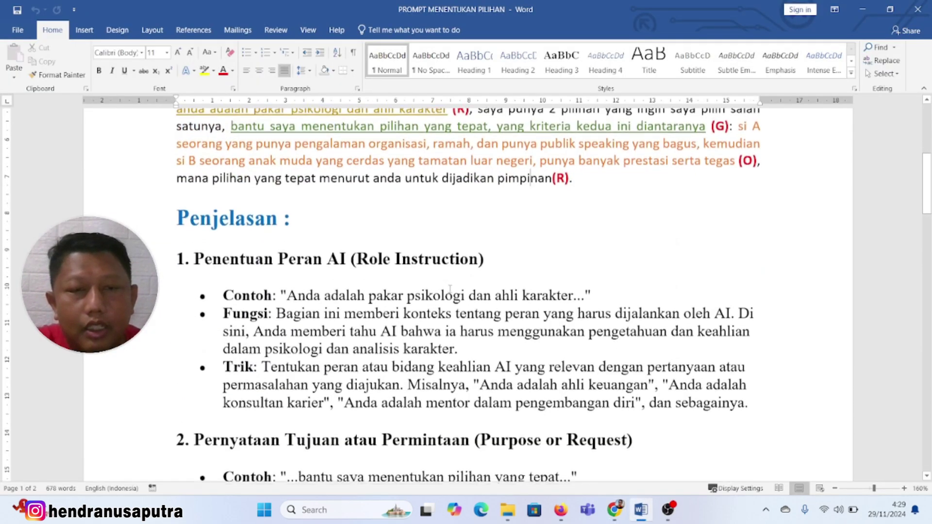
pyautogui.scroll(4, 428, 294)
pyautogui.scroll(-4, 311, 365)
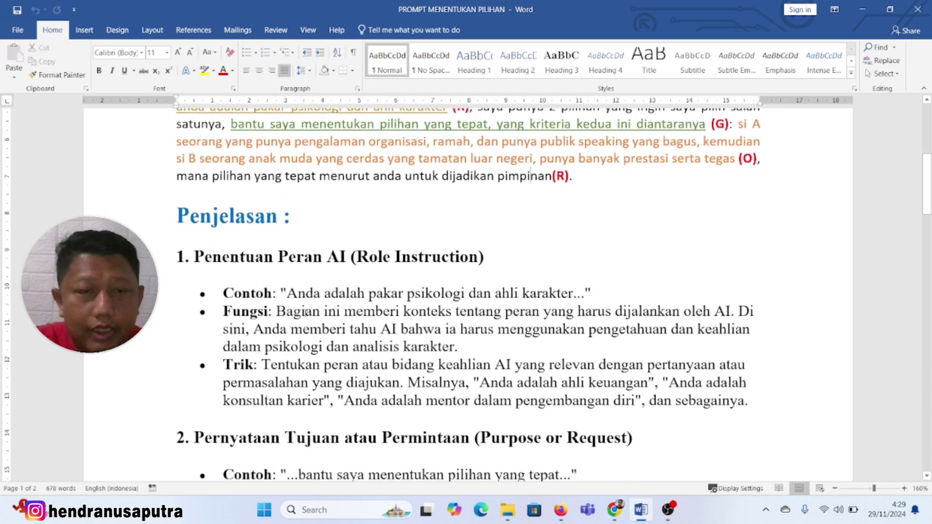
pyautogui.click(280, 293)
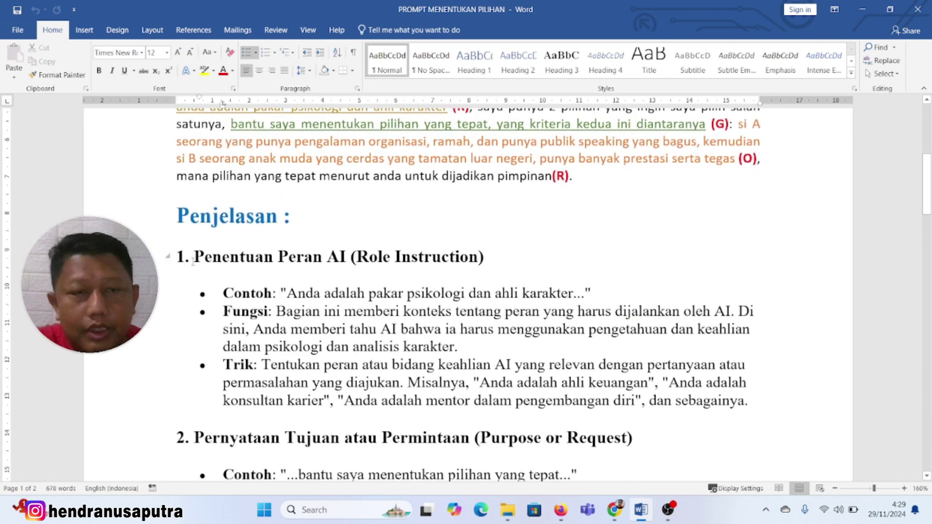
pyautogui.moveTo(192, 248); pyautogui.dragTo(491, 260)
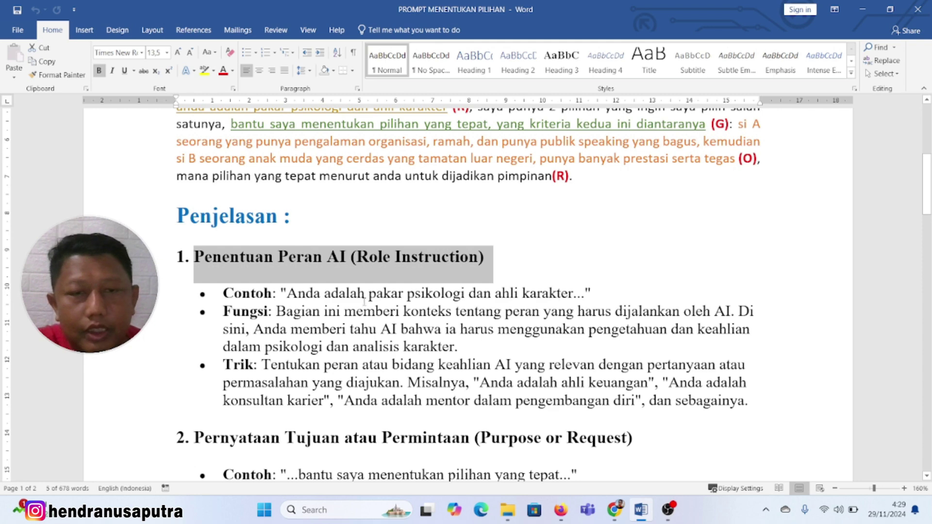
pyautogui.click(341, 293)
pyautogui.moveTo(277, 312); pyautogui.dragTo(646, 365)
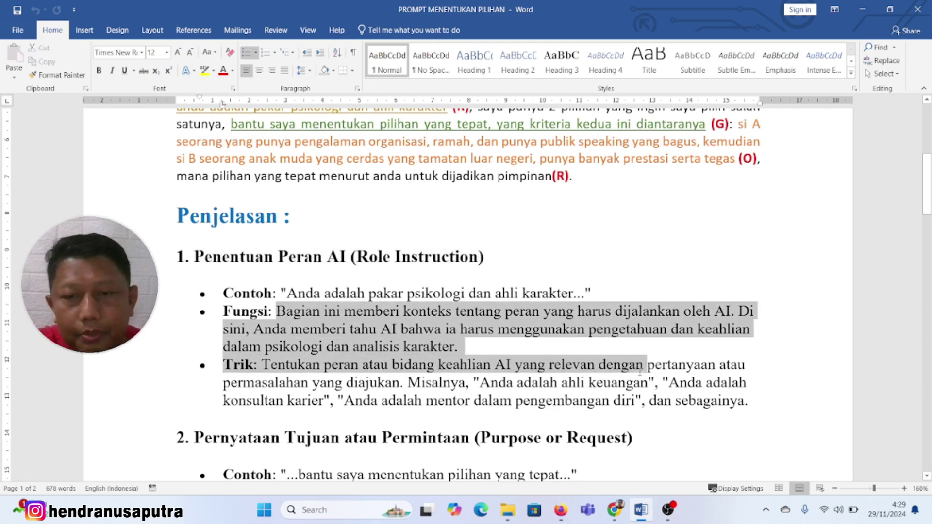
# Read explanations 2 to 4 in the document, covering purpose or request, options or variables, and criteria or decision factors
pyautogui.scroll(-3, 469, 356)
pyautogui.scroll(-1, 468, 356)
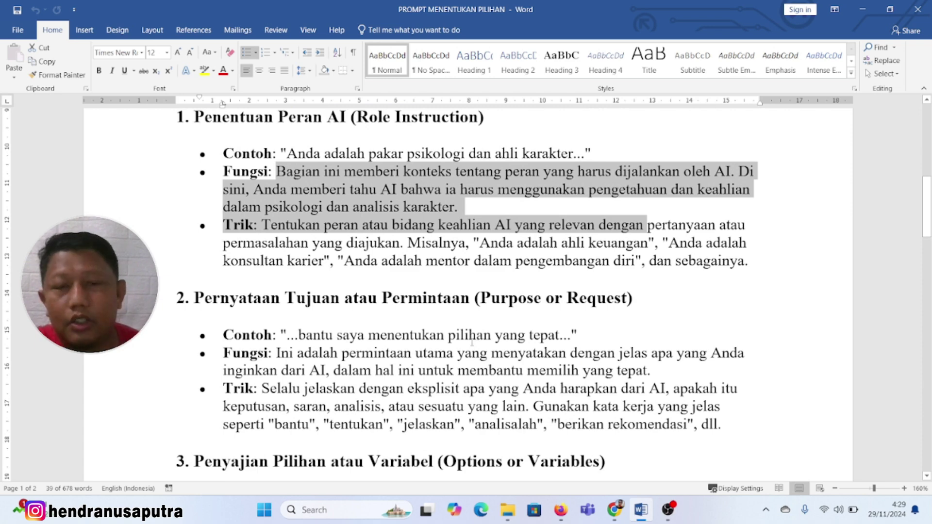
pyautogui.scroll(-3, 472, 342)
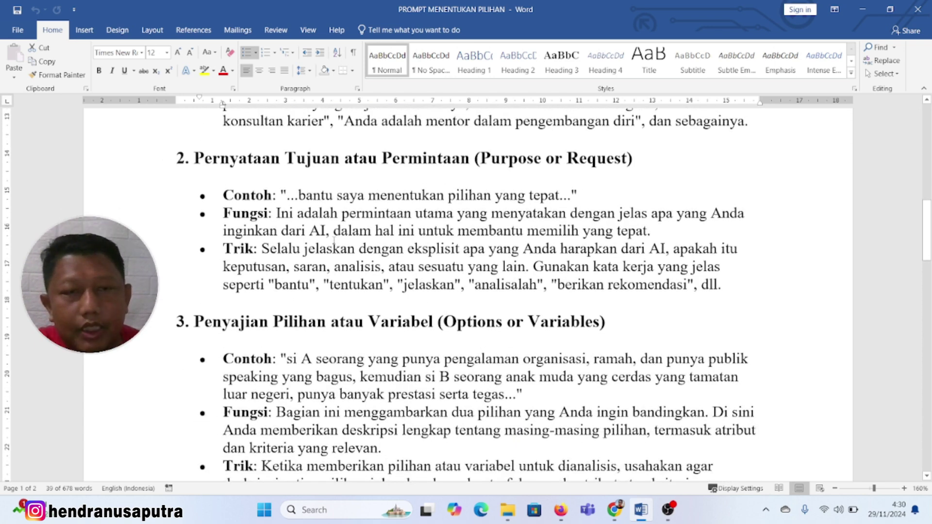
pyautogui.scroll(-1, 384, 252)
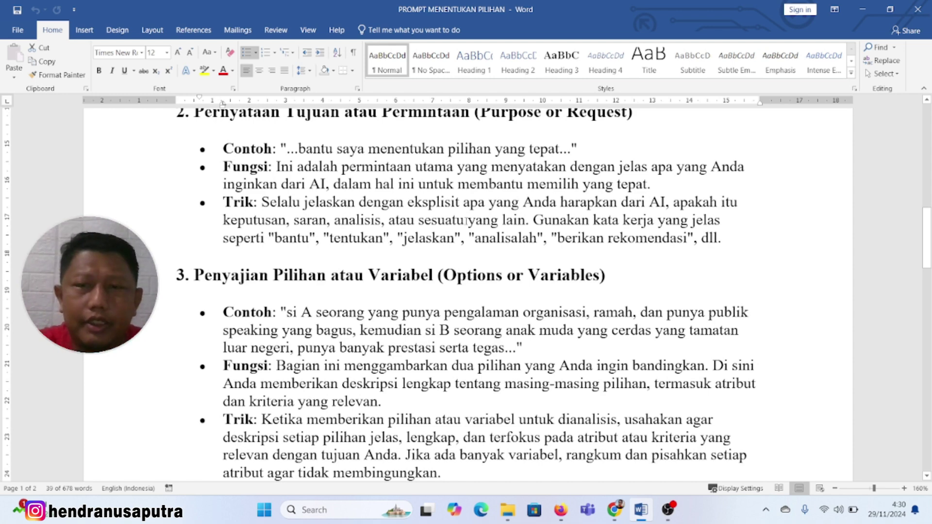
pyautogui.scroll(1, 494, 270)
pyautogui.scroll(-5, 490, 252)
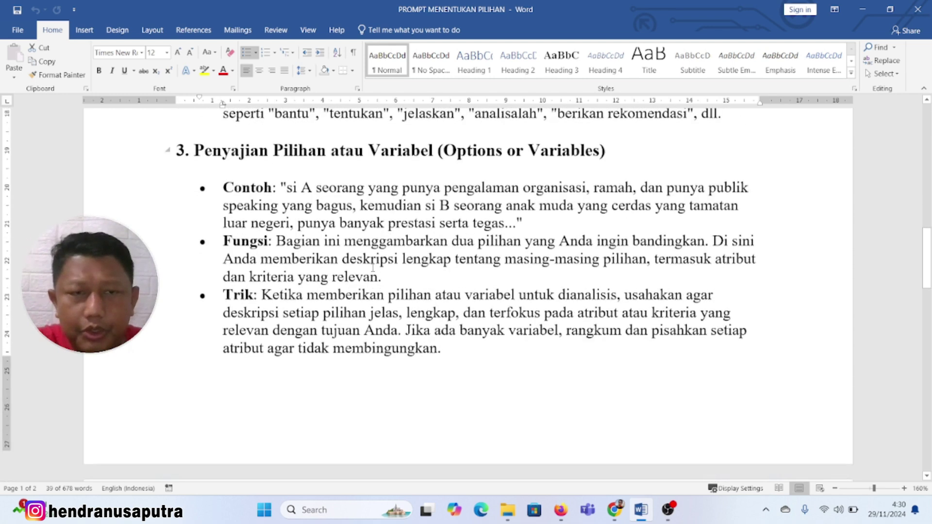
pyautogui.scroll(-5, 481, 223)
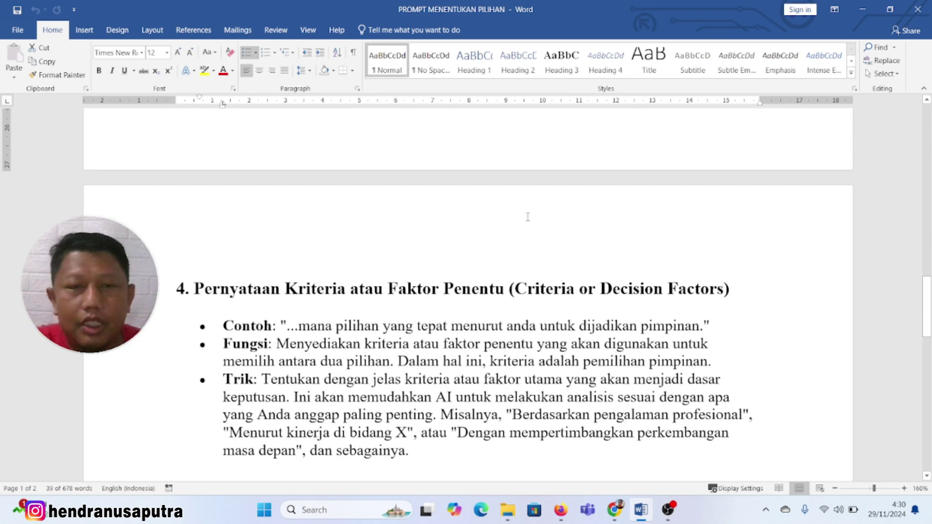
pyautogui.scroll(-5, 528, 216)
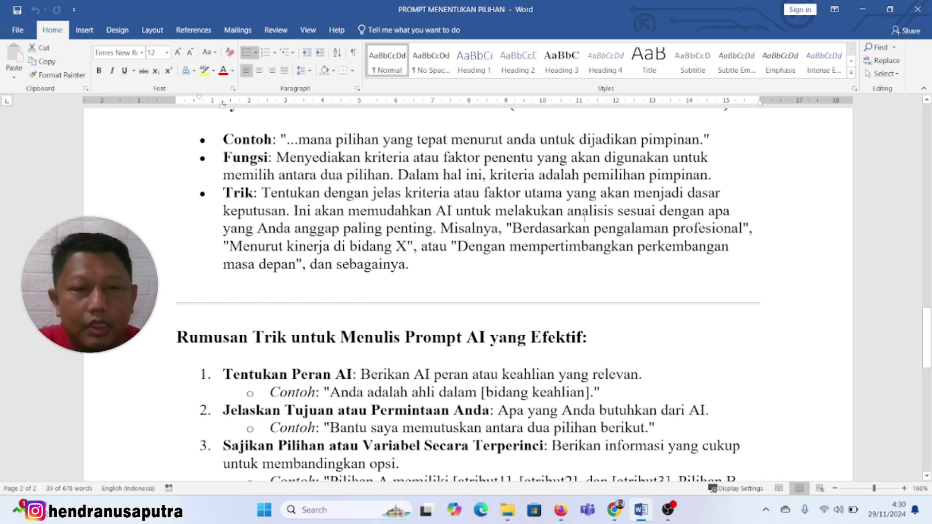
pyautogui.scroll(-3, 407, 306)
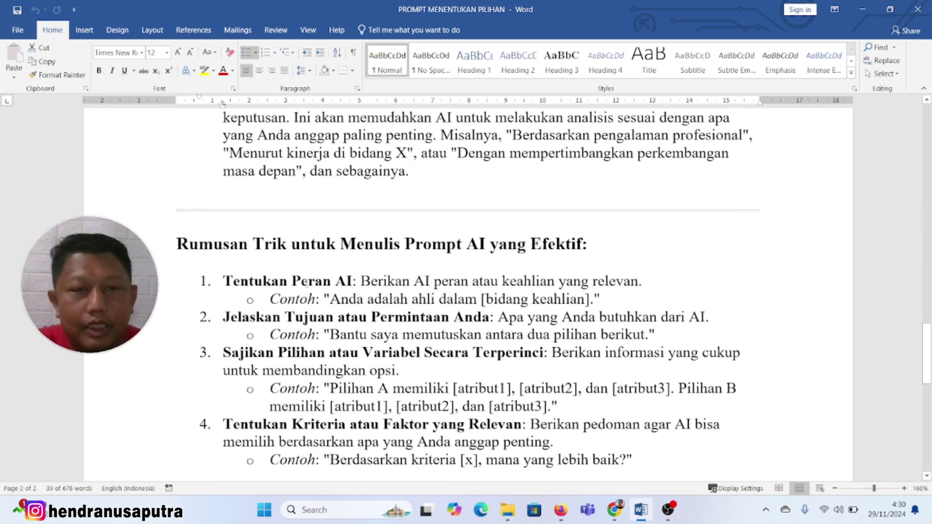
# Examine the first two tips under "Rumusan Trik untuk Menulis Prompt AI yang Efektif", on the AI role and the goal or request
pyautogui.scroll(-3, 307, 284)
pyautogui.moveTo(223, 188); pyautogui.dragTo(395, 188)
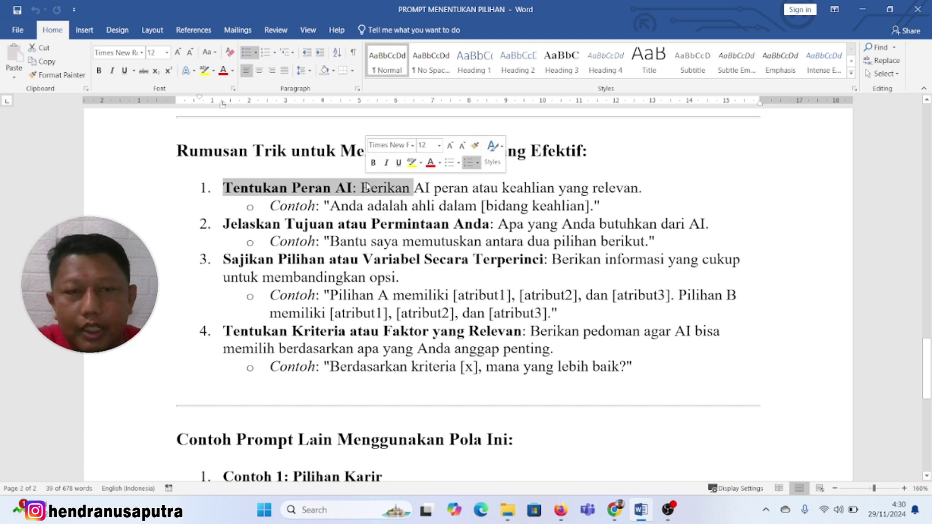
pyautogui.moveTo(250, 224); pyautogui.dragTo(787, 228)
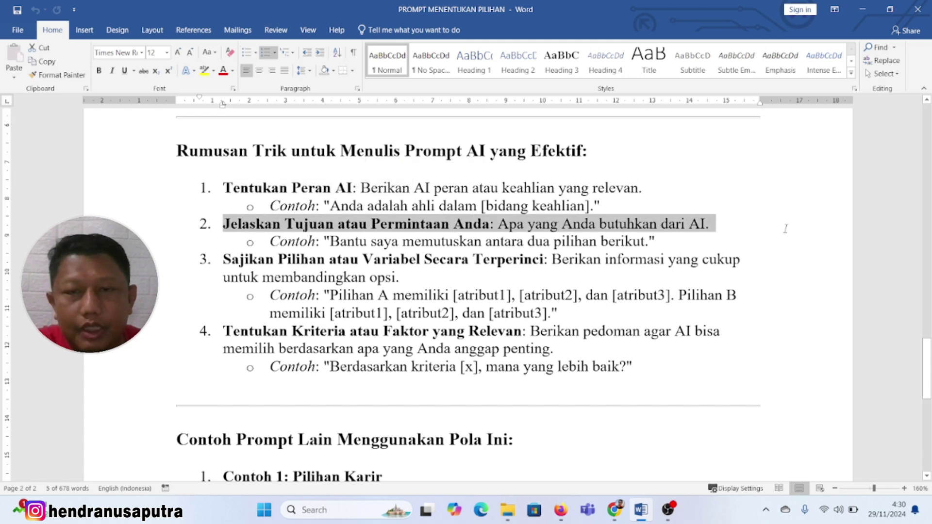
pyautogui.moveTo(704, 252); pyautogui.dragTo(271, 241)
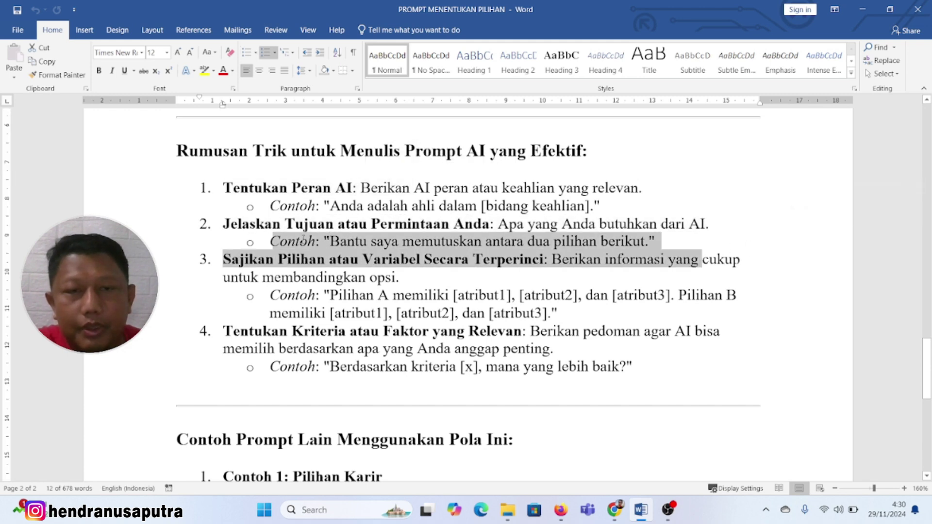
pyautogui.click(519, 194)
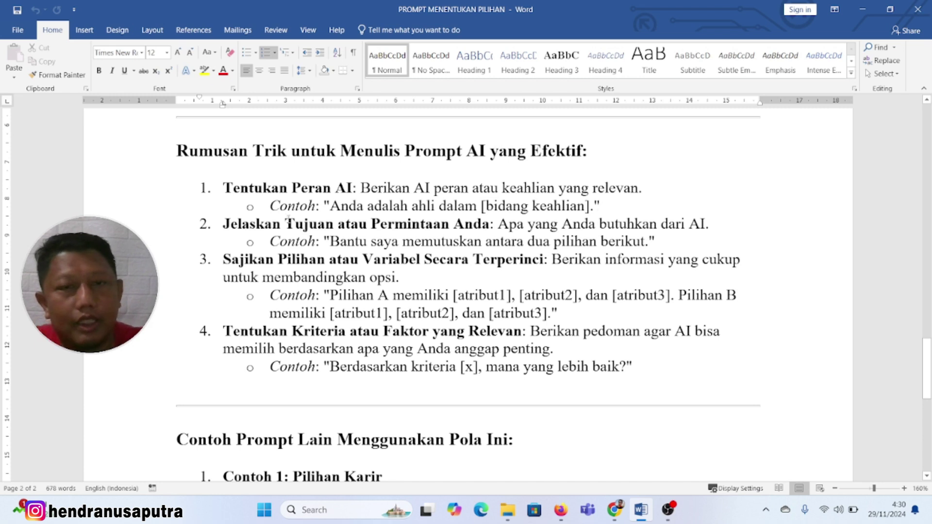
pyautogui.click(376, 208)
# Examine tips 3 and 4 of the prompt-writing summary, on presenting options in detail and setting relevant criteria
pyautogui.moveTo(228, 260); pyautogui.dragTo(554, 284)
pyautogui.moveTo(349, 294); pyautogui.dragTo(524, 295)
pyautogui.click(658, 293)
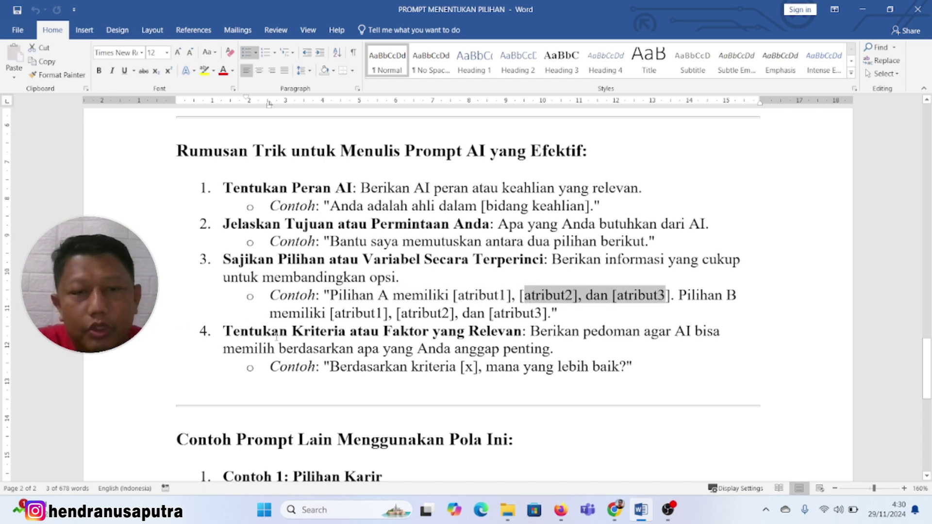
pyautogui.moveTo(223, 332); pyautogui.dragTo(522, 333)
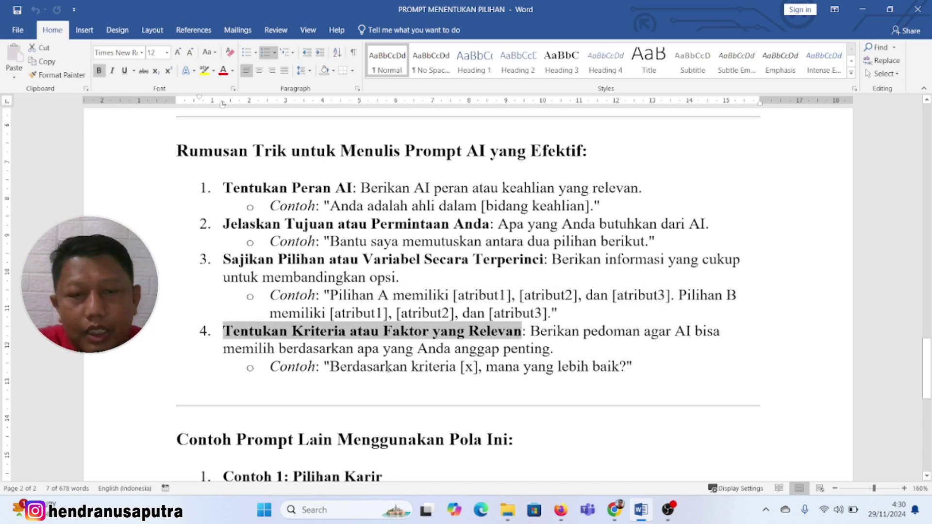
pyautogui.click(374, 369)
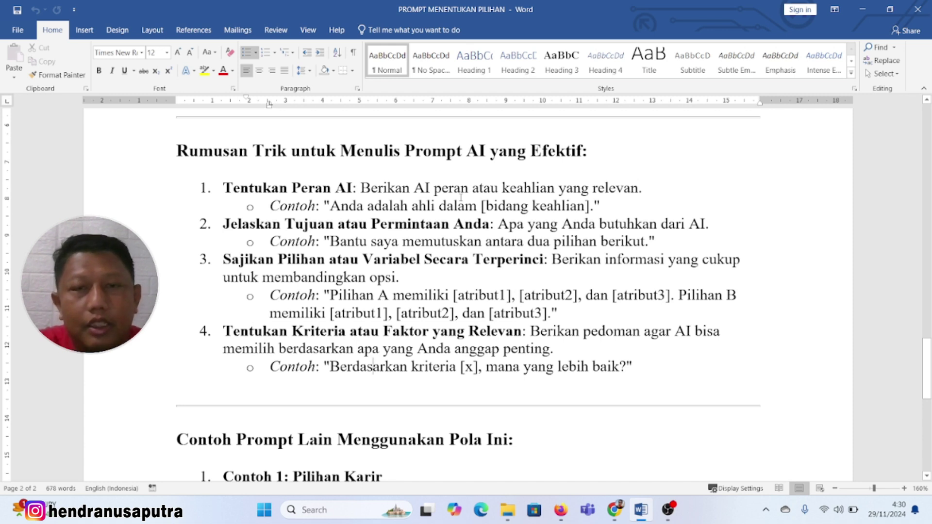
pyautogui.click(332, 191)
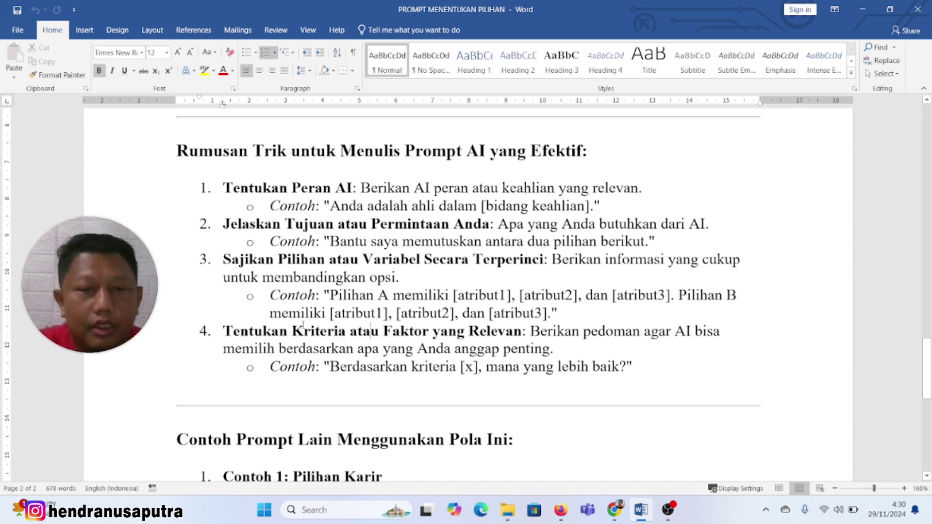
# Look back at the R-G-O-C outline at the start of the document, and return to the other example prompts
pyautogui.scroll(-1, 303, 327)
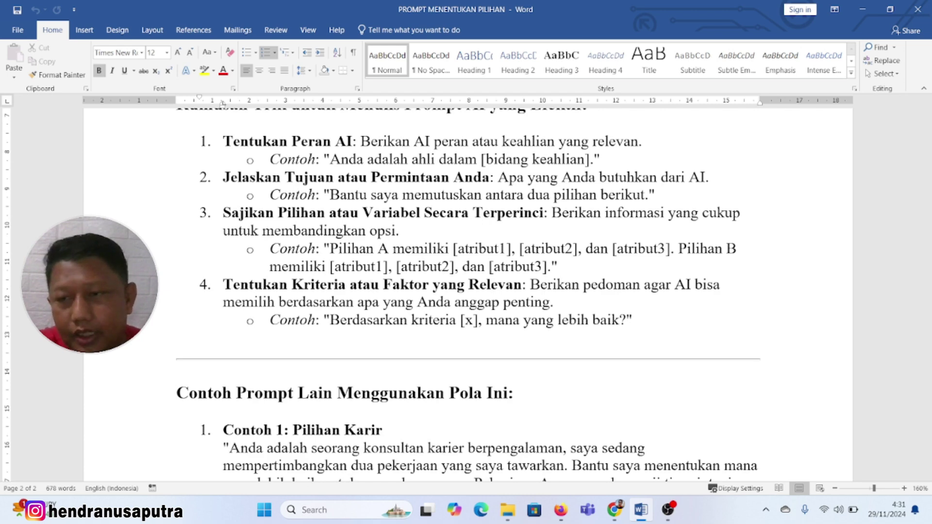
pyautogui.moveTo(925, 384); pyautogui.dragTo(926, 141)
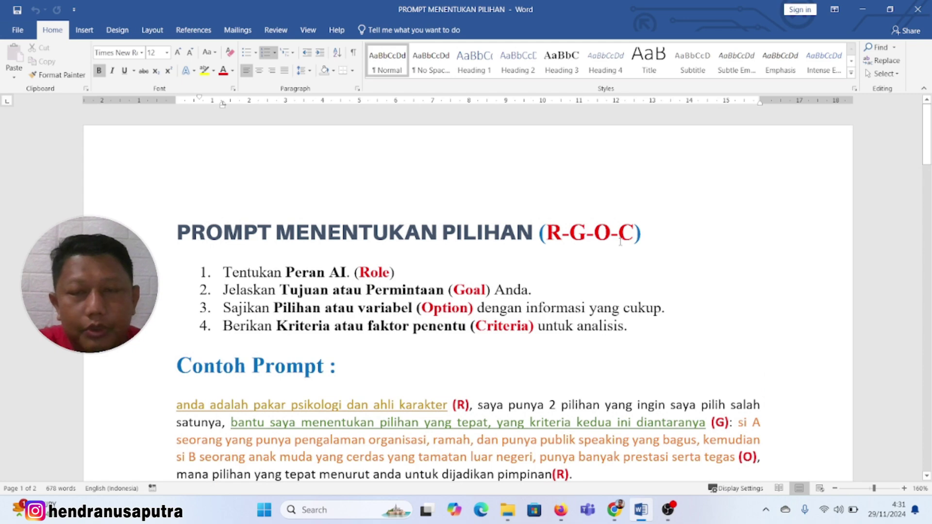
pyautogui.moveTo(926, 141); pyautogui.dragTo(925, 381)
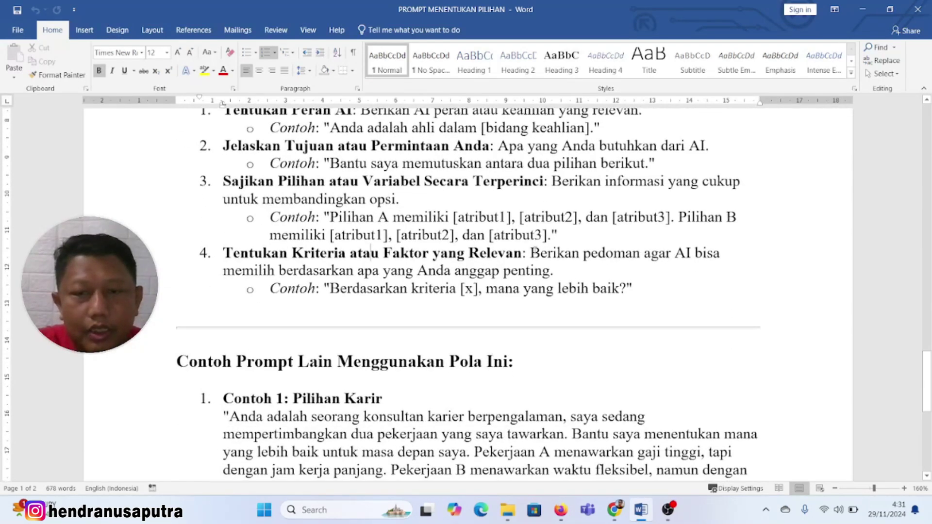
# Read the "Contoh 1: Pilihan Karir" prompt part by part, covering its role, request, two job options and decision criteria
pyautogui.scroll(-3, 284, 261)
pyautogui.scroll(2, 284, 262)
pyautogui.keyDown('ctrl'); pyautogui.scroll(2, 284, 262); pyautogui.keyUp('ctrl')
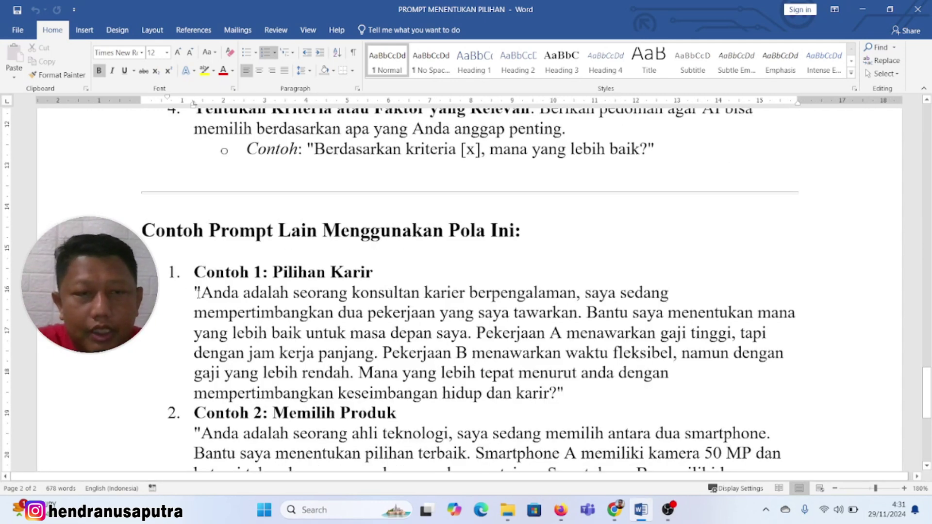
pyautogui.moveTo(198, 292); pyautogui.dragTo(547, 312)
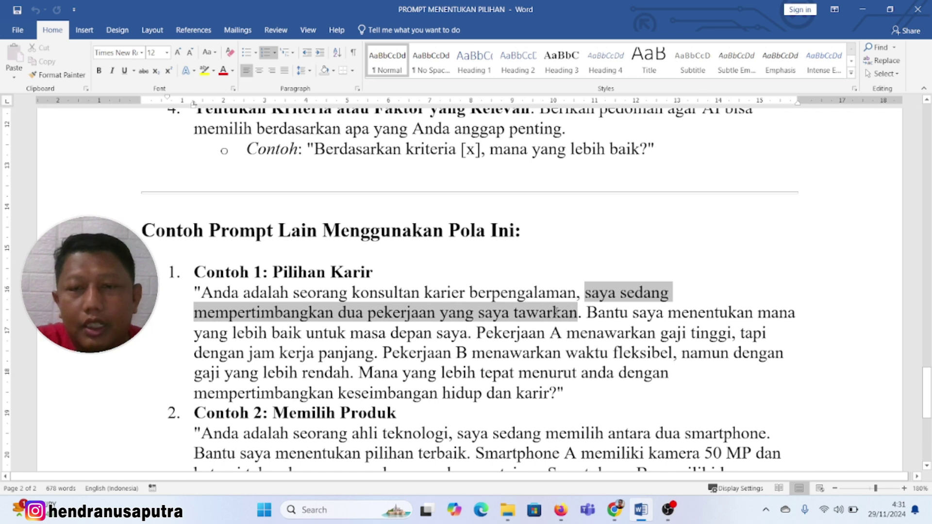
pyautogui.moveTo(557, 311); pyautogui.dragTo(467, 334)
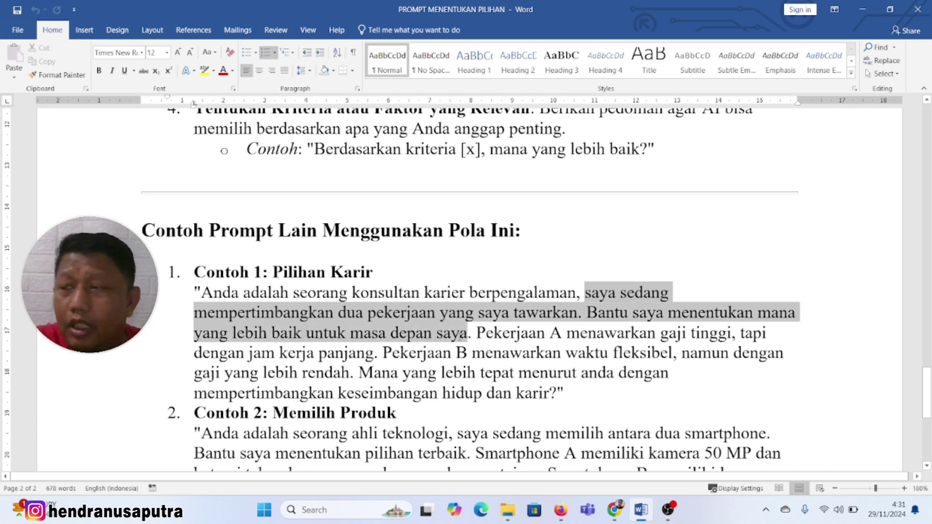
pyautogui.click(477, 334)
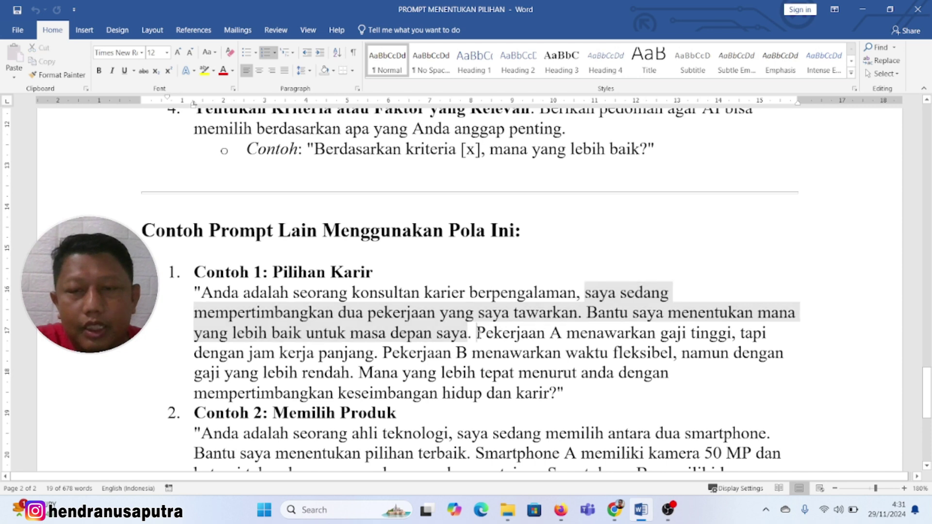
pyautogui.moveTo(477, 333); pyautogui.dragTo(357, 374)
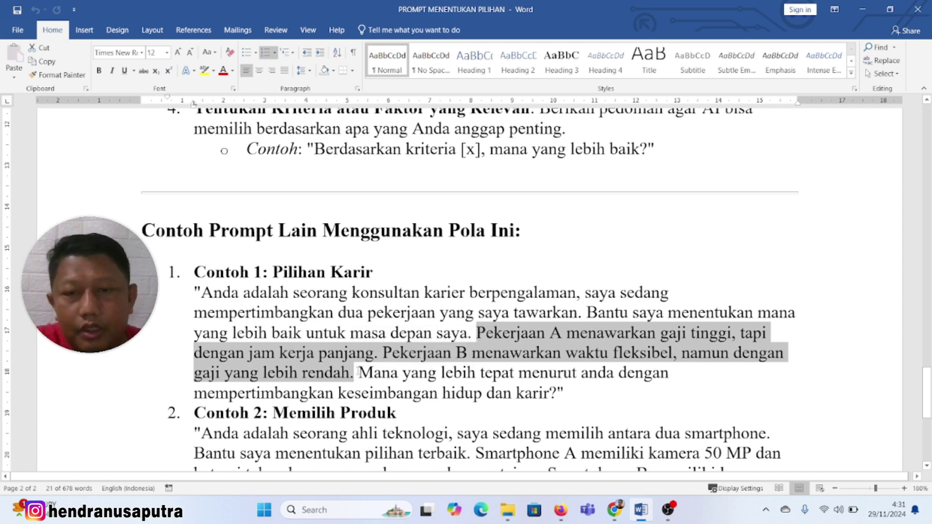
pyautogui.moveTo(359, 372); pyautogui.dragTo(522, 386)
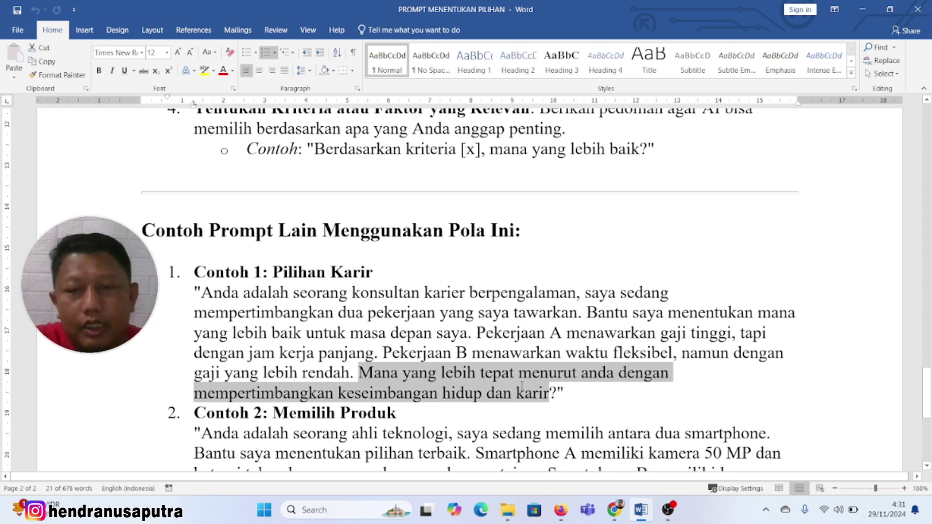
# Copy the full prompt text of "Contoh 1: Pilihan Karir" without its quotation marks
pyautogui.moveTo(201, 292); pyautogui.dragTo(563, 391)
pyautogui.hotkey('ctrl', 'c')
pyautogui.rightClick(448, 309)
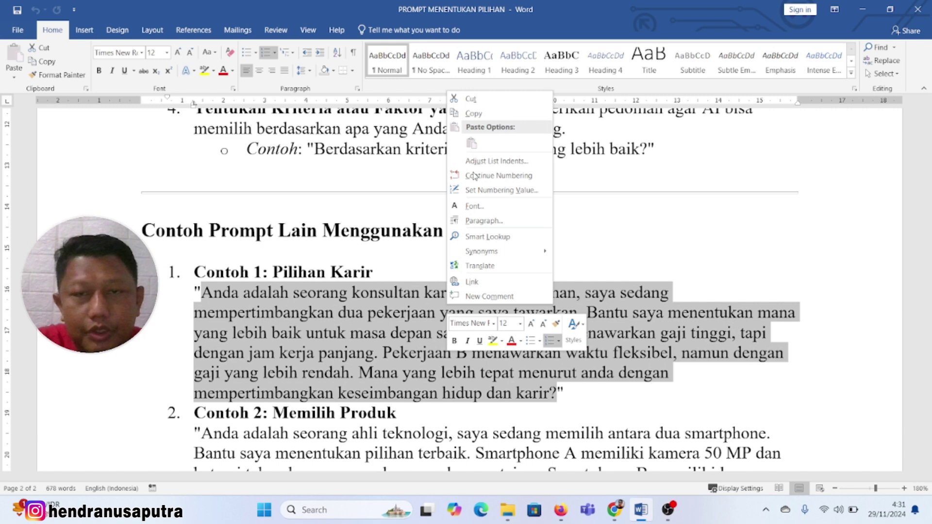
pyautogui.click(481, 107)
# Switch to Chrome and open a new ChatGPT chat in a separate browser tab
pyautogui.click(561, 509)
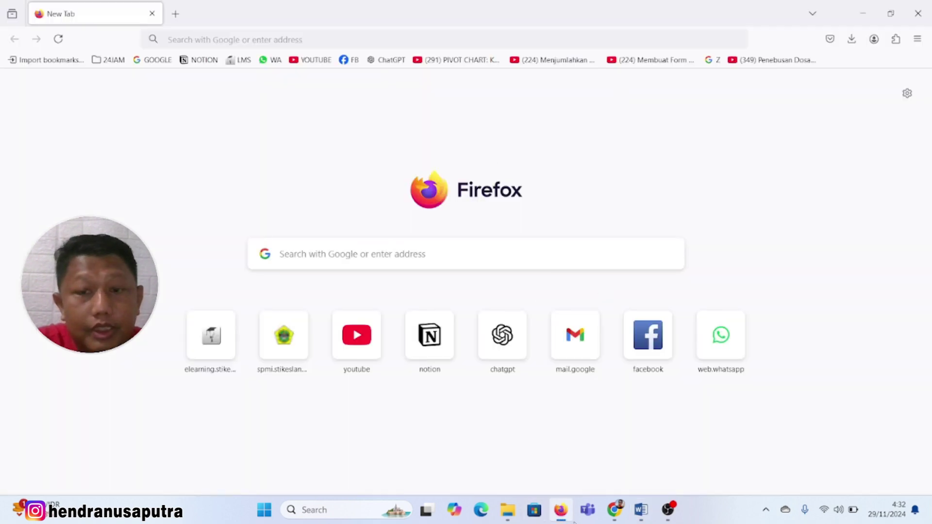
pyautogui.click(614, 509)
pyautogui.scroll(-5, 68, 152)
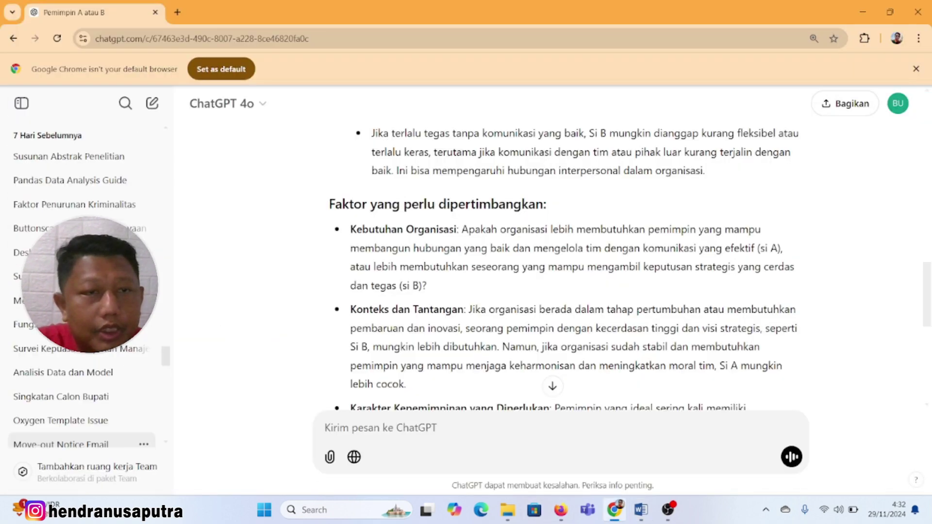
pyautogui.scroll(10, 136, 204)
pyautogui.rightClick(78, 138)
pyautogui.click(109, 149)
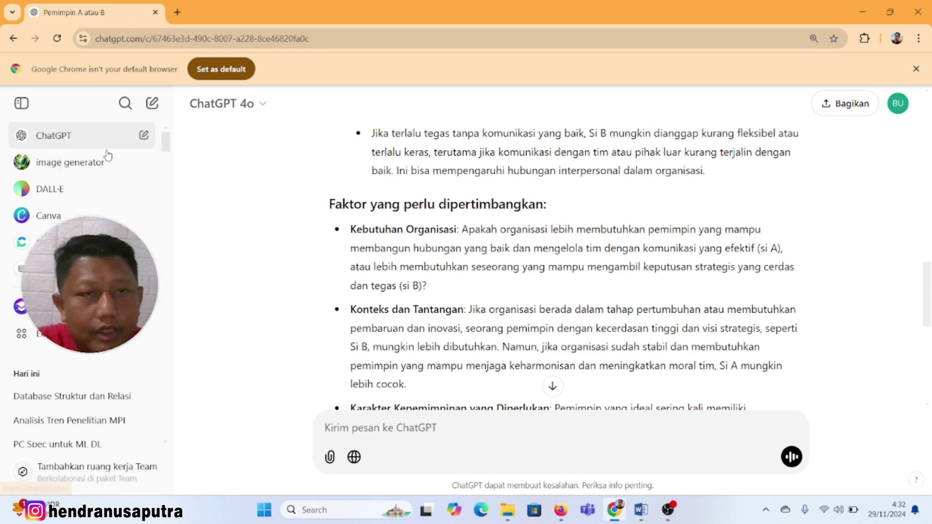
# Submit the copied career-choice prompt in the new ChatGPT chat
pyautogui.click(228, 10)
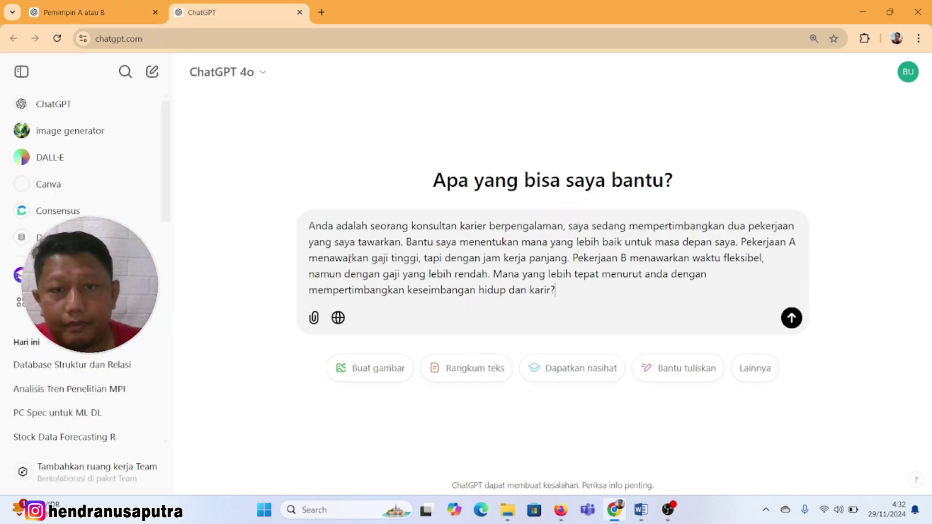
pyautogui.hotkey('ctrl', 'v')
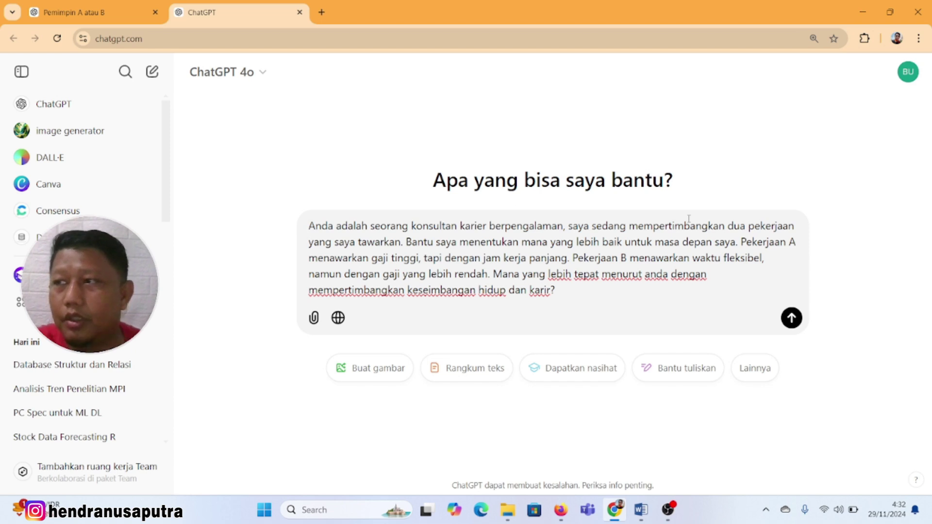
pyautogui.click(792, 319)
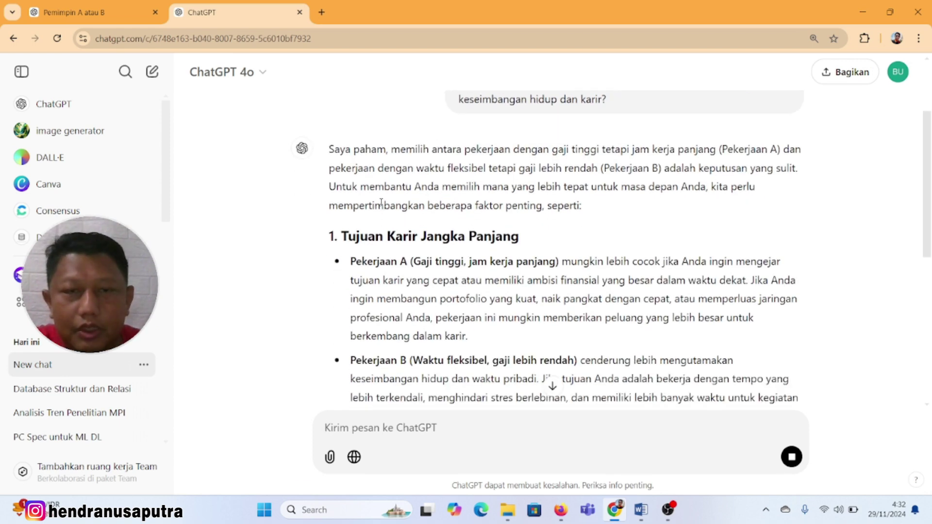
# Compare the prompt with the answer's opening and examine section 1, "Tujuan Karir Jangka Panjang", for Pekerjaan A and Pekerjaan B
pyautogui.scroll(-1, 448, 232)
pyautogui.scroll(3, 449, 232)
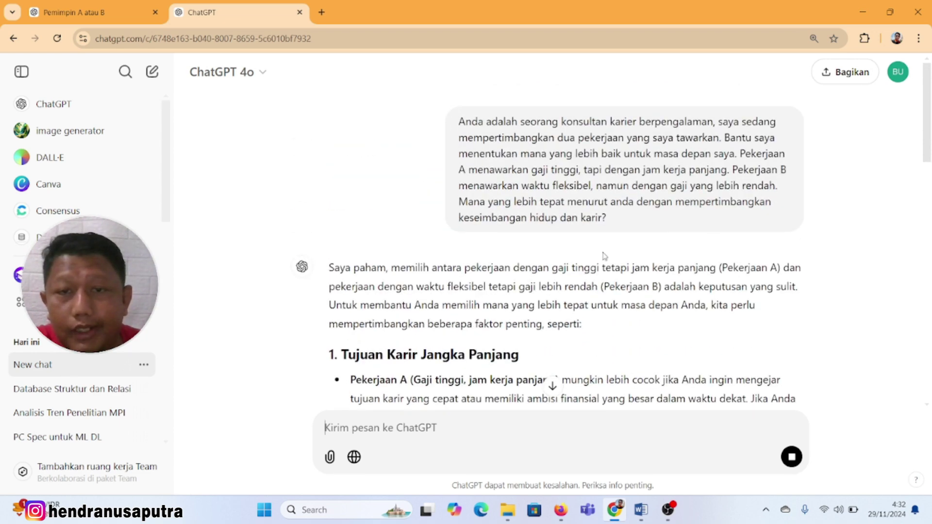
pyautogui.scroll(-3, 586, 223)
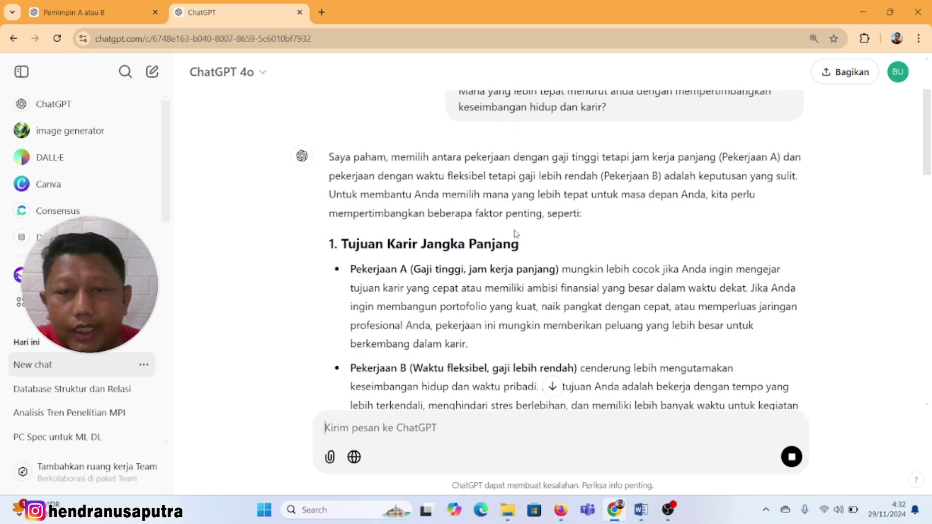
pyautogui.scroll(3, 761, 180)
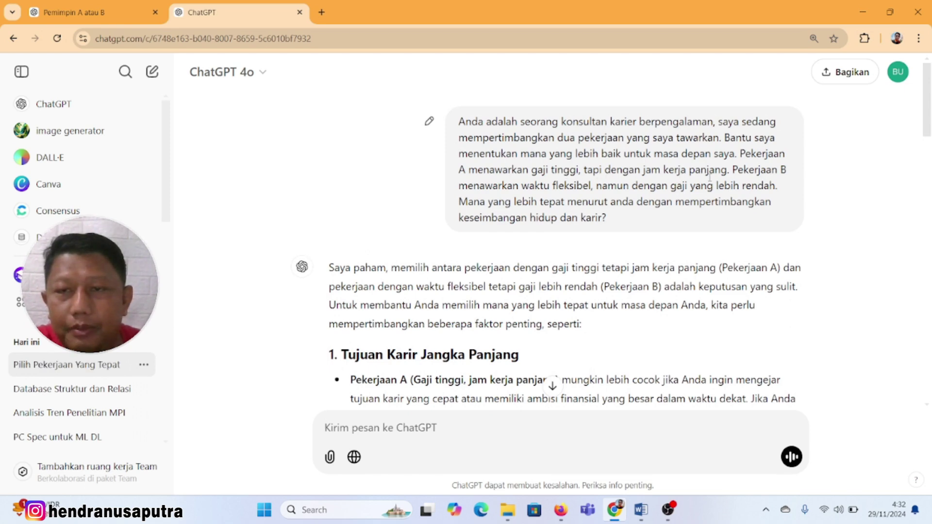
pyautogui.scroll(-3, 506, 250)
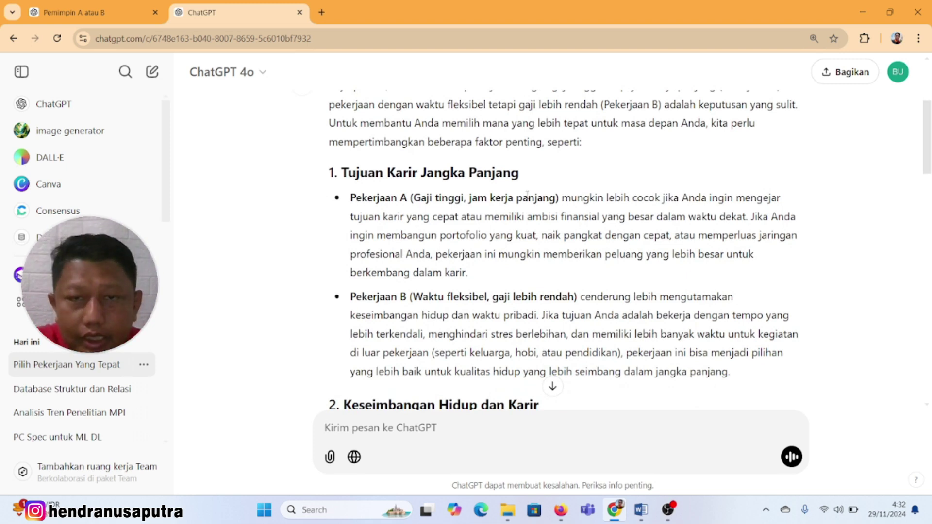
pyautogui.moveTo(607, 198); pyautogui.dragTo(458, 219)
pyautogui.moveTo(468, 222); pyautogui.dragTo(448, 254)
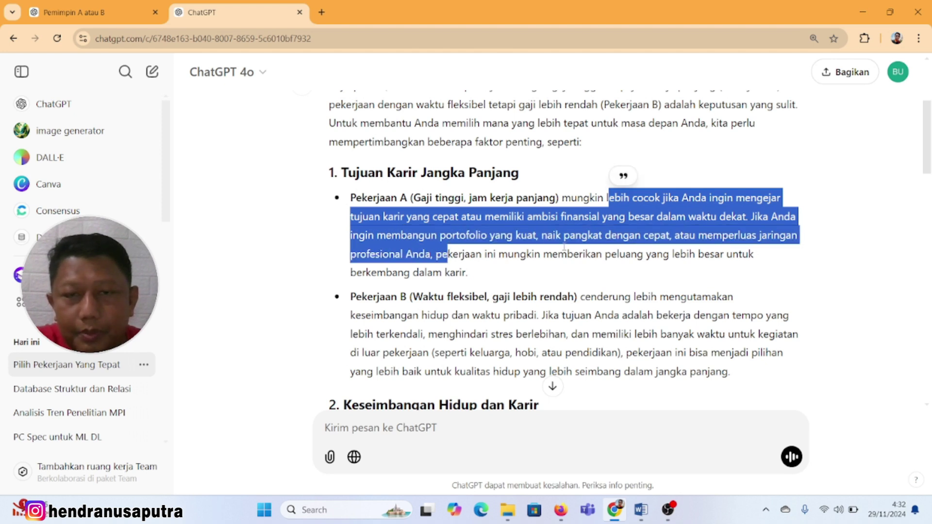
pyautogui.click(455, 258)
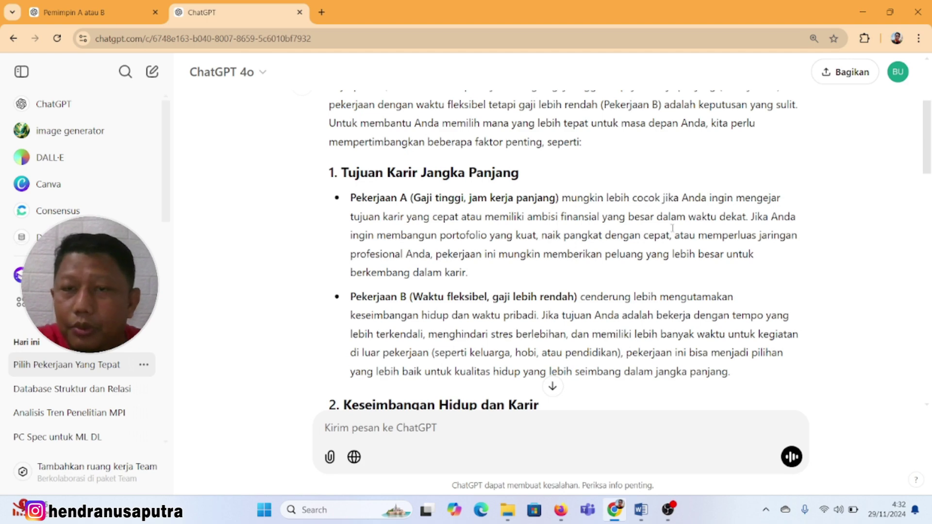
pyautogui.moveTo(350, 197); pyautogui.dragTo(562, 197)
pyautogui.scroll(-1, 538, 252)
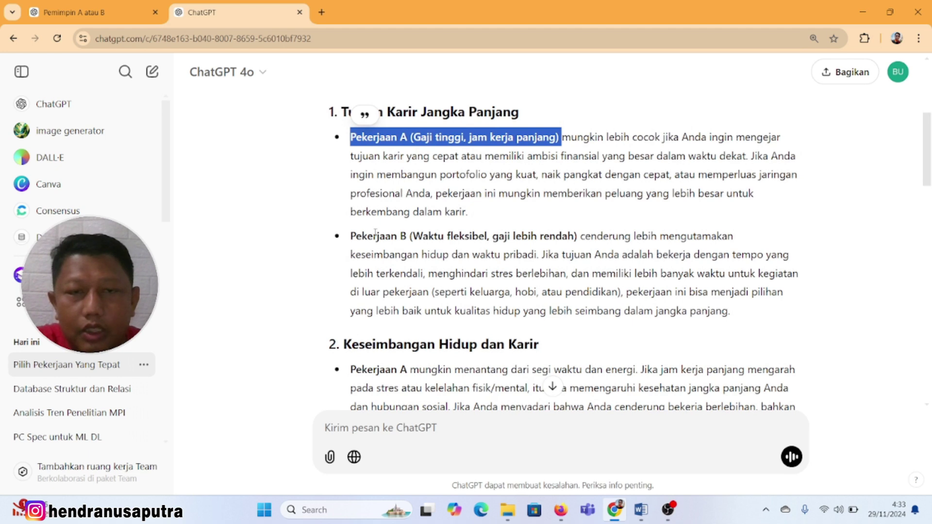
pyautogui.moveTo(362, 236); pyautogui.dragTo(490, 236)
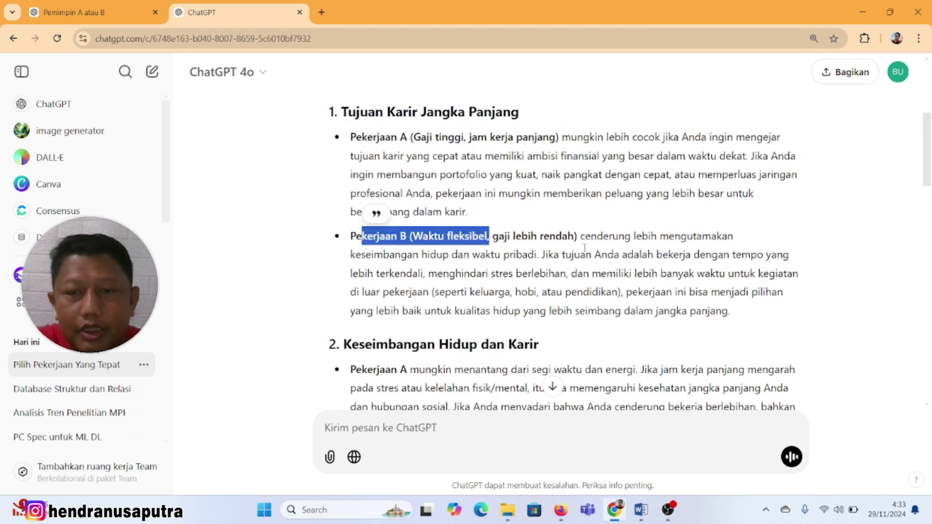
# Examine how section 2, "Keseimbangan Hidup dan Karir", weighs Pekerjaan A against Pekerjaan B
pyautogui.scroll(-2, 611, 239)
pyautogui.moveTo(379, 222); pyautogui.dragTo(539, 223)
pyautogui.moveTo(362, 248); pyautogui.dragTo(592, 323)
pyautogui.scroll(-2, 591, 323)
pyautogui.moveTo(401, 226); pyautogui.dragTo(558, 263)
pyautogui.scroll(-5, 505, 254)
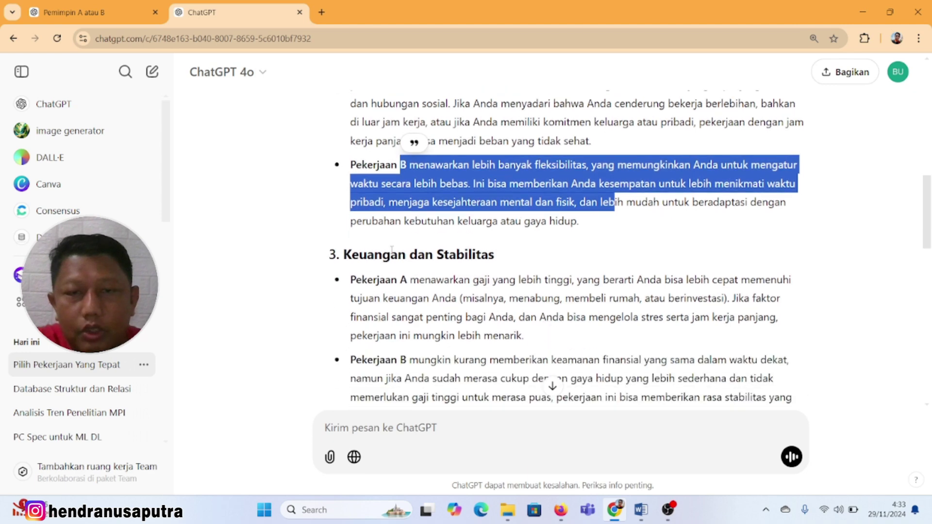
# Examine the professional growth and the mental and physical health sections, and look back over the earlier comparison points
pyautogui.scroll(-1, 505, 253)
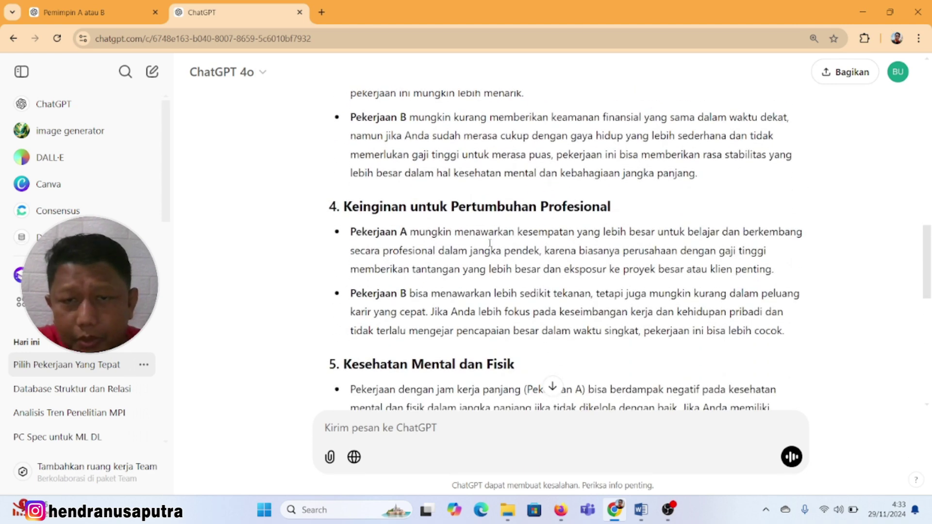
pyautogui.moveTo(372, 208); pyautogui.dragTo(670, 232)
pyautogui.scroll(-1, 465, 274)
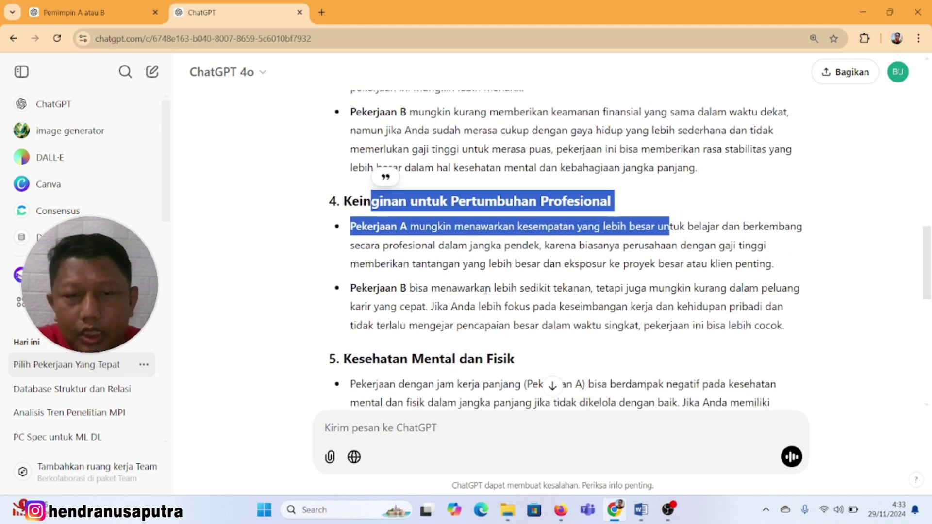
pyautogui.scroll(-2, 463, 272)
pyautogui.scroll(-1, 459, 252)
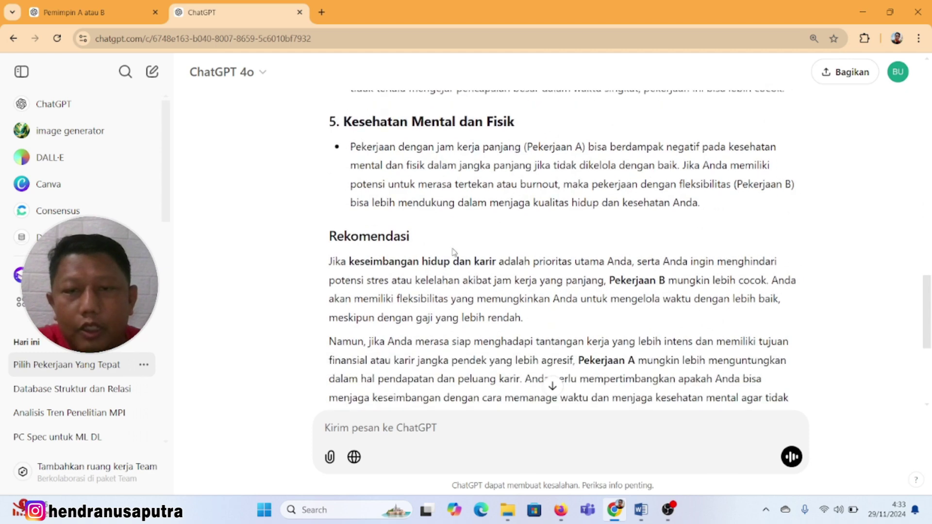
pyautogui.scroll(2, 455, 236)
pyautogui.scroll(5, 437, 252)
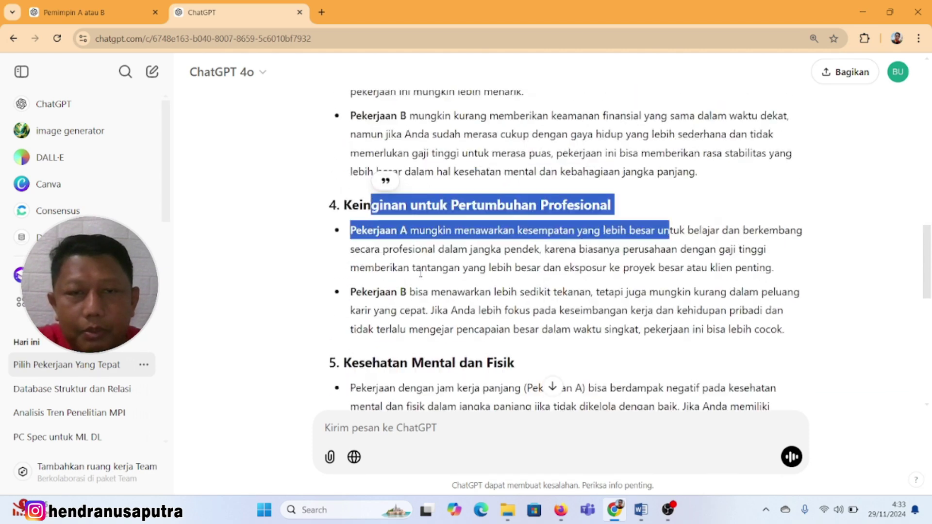
pyautogui.scroll(5, 420, 273)
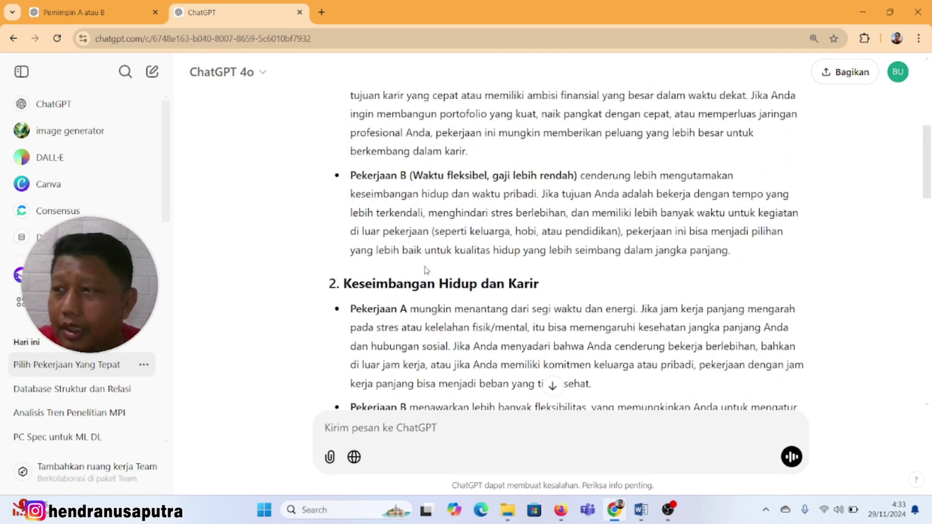
pyautogui.scroll(-10, 426, 270)
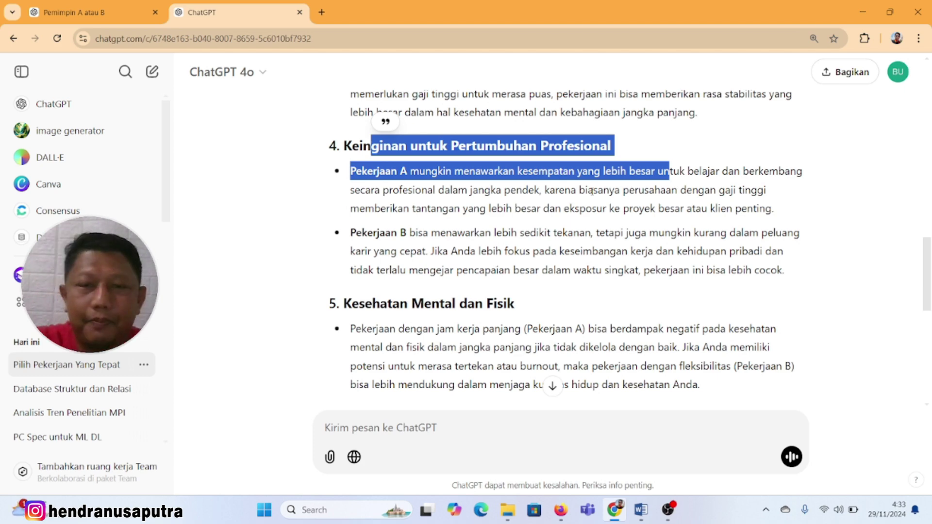
pyautogui.scroll(-10, 591, 190)
# Read the "Rekomendasi" section on when Pekerjaan B or Pekerjaan A suits better, including its closing advice
pyautogui.moveTo(329, 140); pyautogui.dragTo(770, 165)
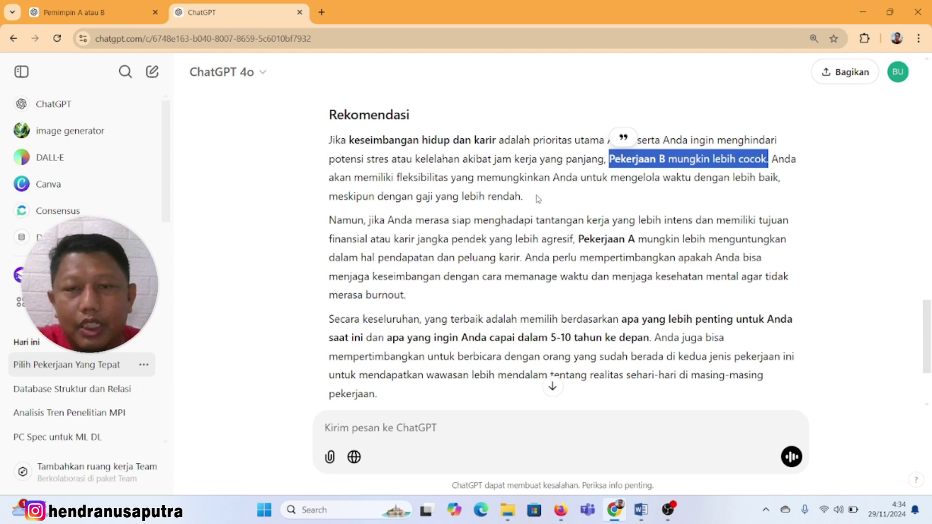
pyautogui.moveTo(537, 197); pyautogui.dragTo(327, 177)
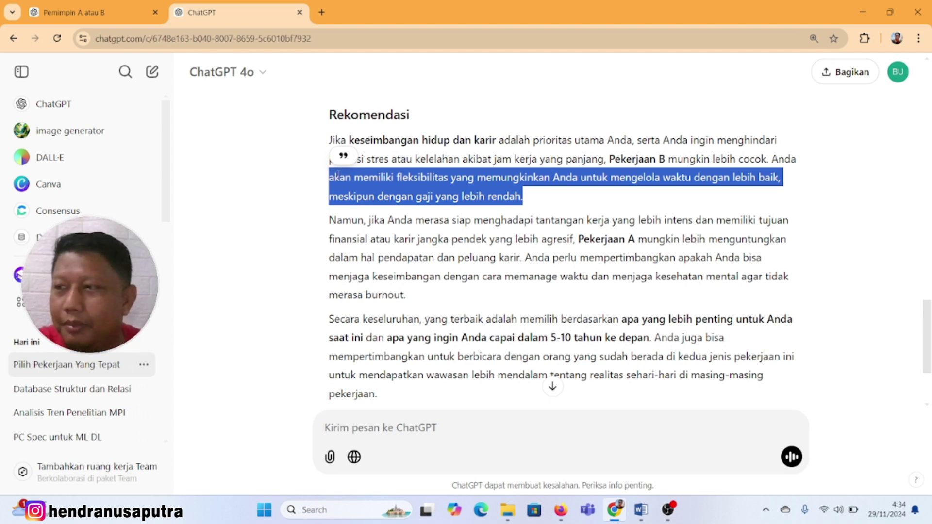
pyautogui.click(451, 226)
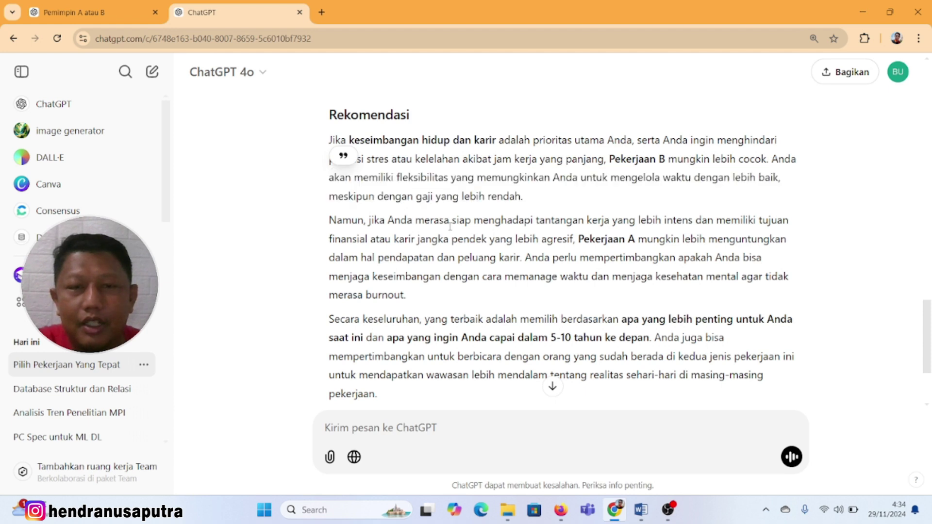
pyautogui.moveTo(337, 221); pyautogui.dragTo(550, 293)
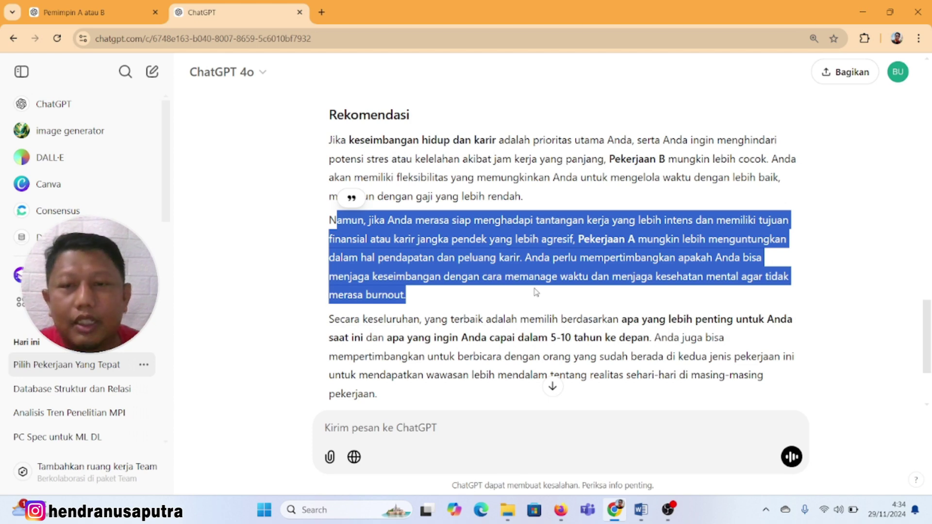
pyautogui.scroll(-2, 508, 353)
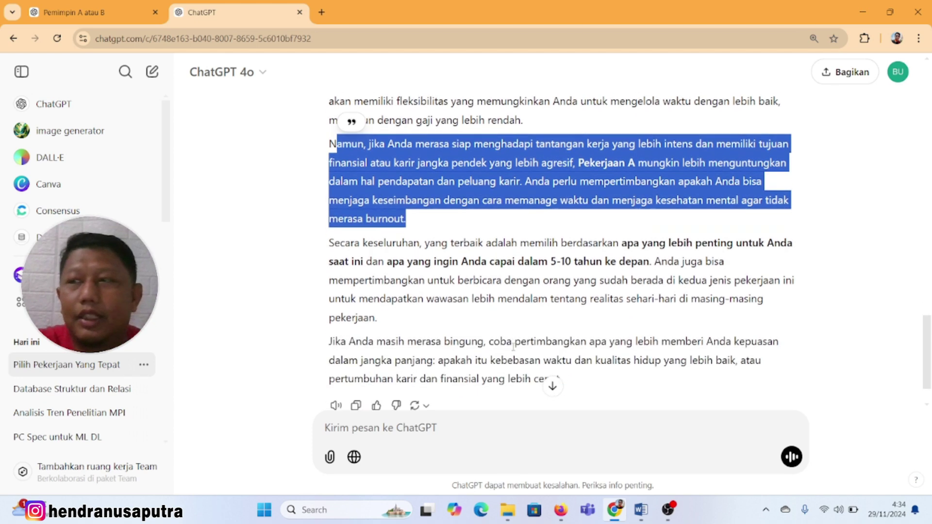
pyautogui.scroll(2, 510, 214)
pyautogui.click(508, 253)
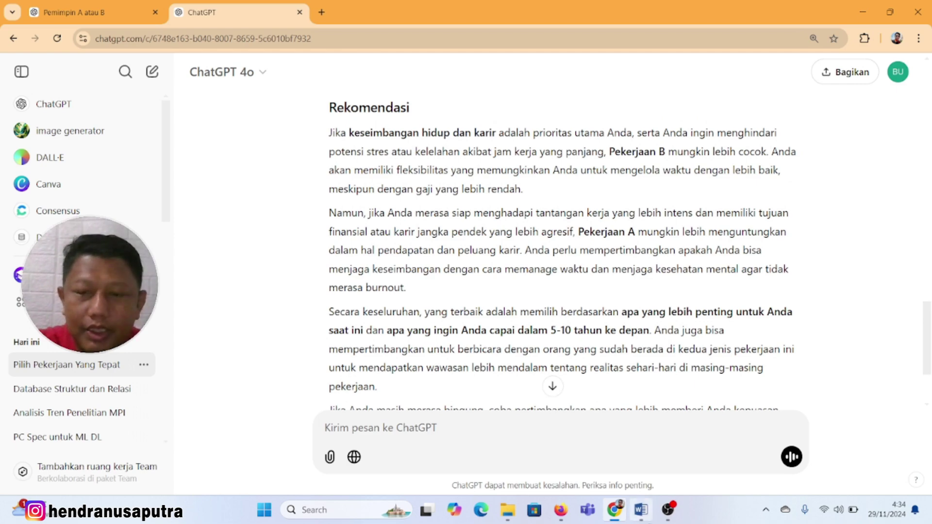
pyautogui.scroll(15, 533, 214)
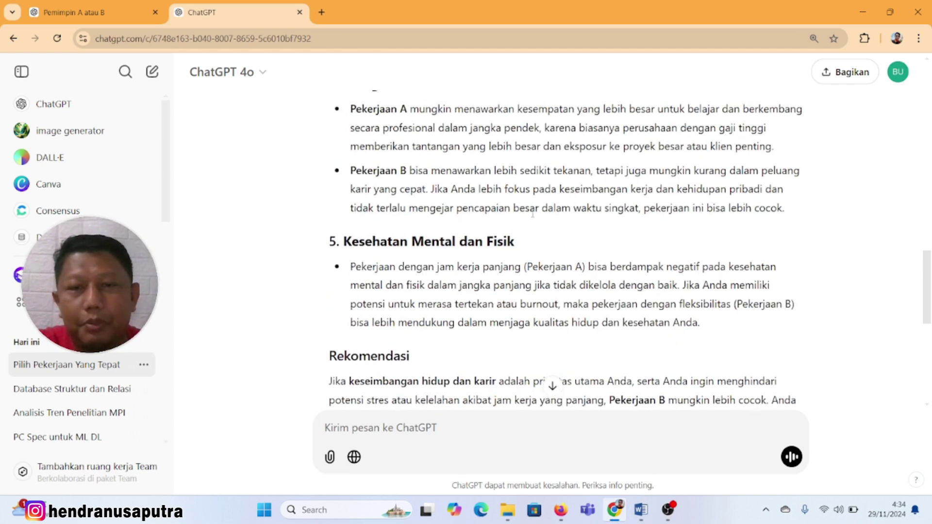
# Switch to the Word notes and find the "Contoh 2: Memilih Produk" example below the career prompt
pyautogui.scroll(-5, 556, 257)
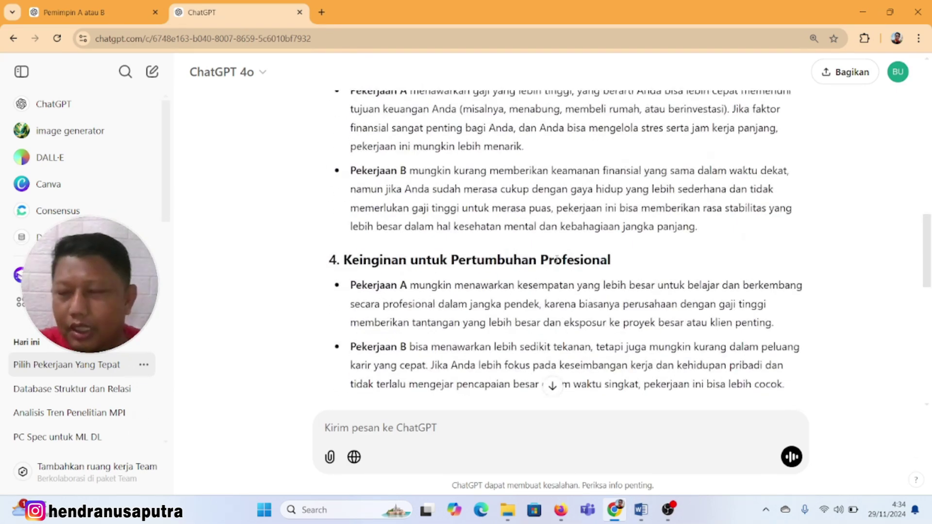
pyautogui.click(643, 516)
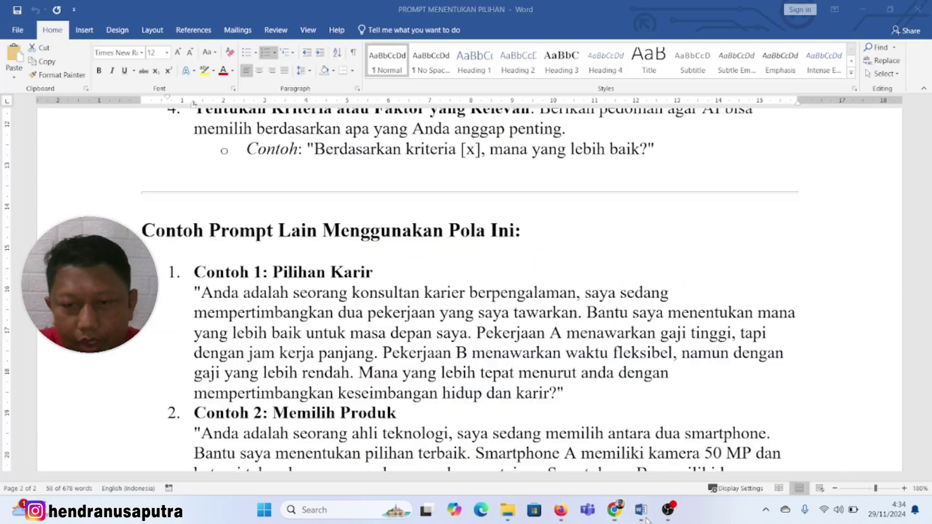
pyautogui.scroll(-3, 406, 320)
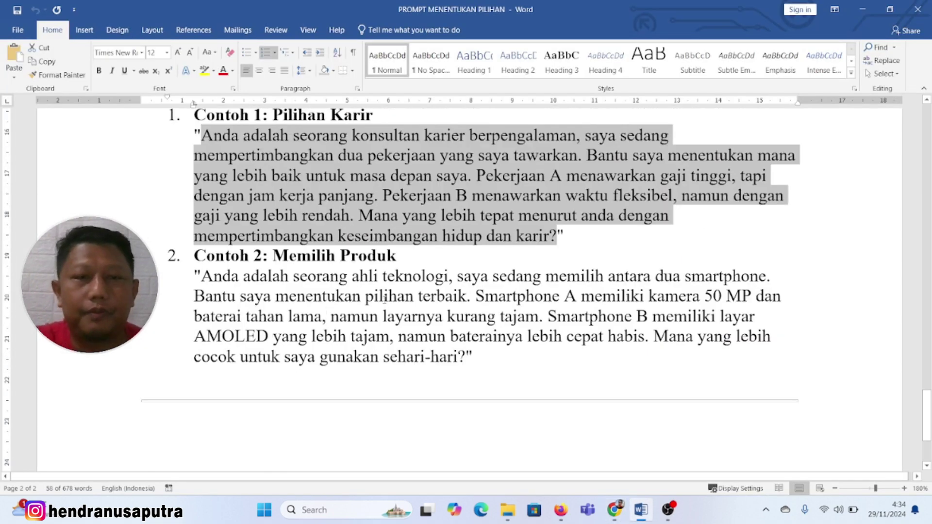
pyautogui.click(493, 215)
pyautogui.scroll(-1, 493, 215)
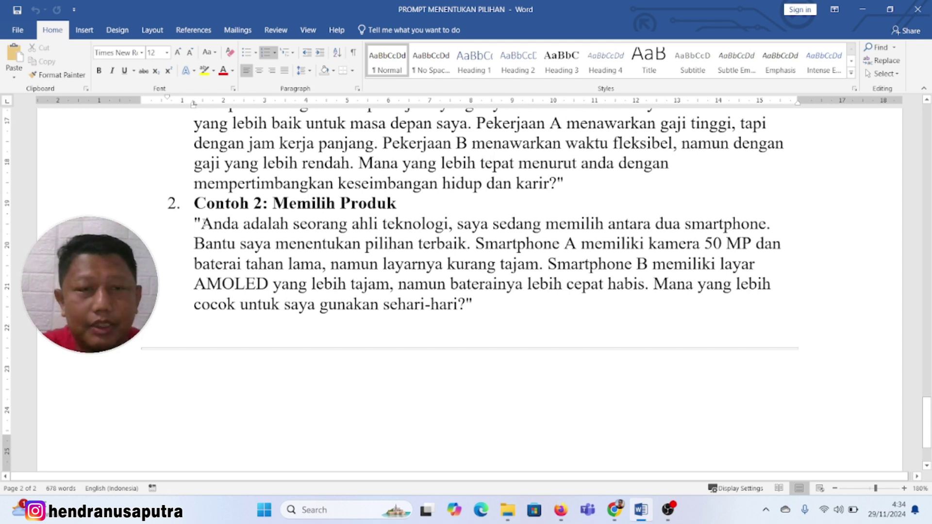
# Highlight in turn the parts of the Contoh 2 prompt: technology expert role, smartphone choice, Smartphone A details and Smartphone B details
pyautogui.moveTo(201, 224); pyautogui.dragTo(442, 220)
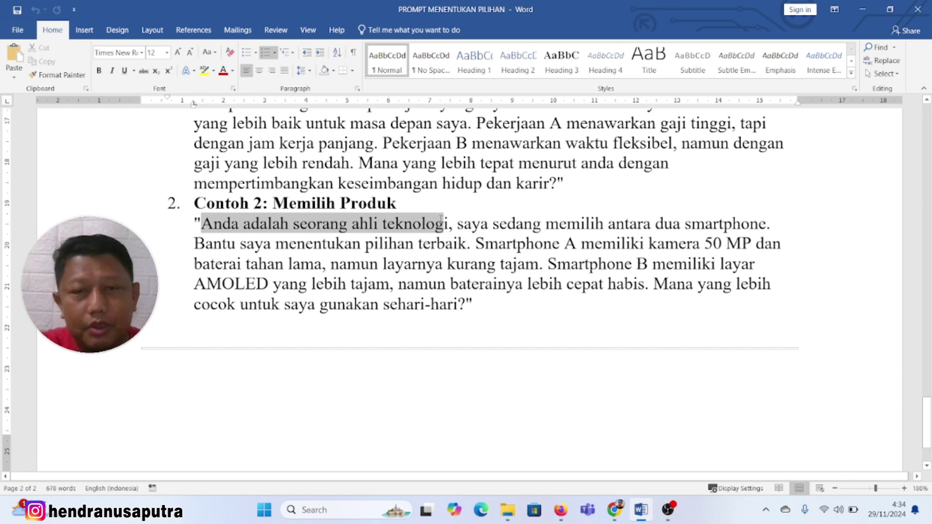
pyautogui.moveTo(441, 219); pyautogui.dragTo(777, 222)
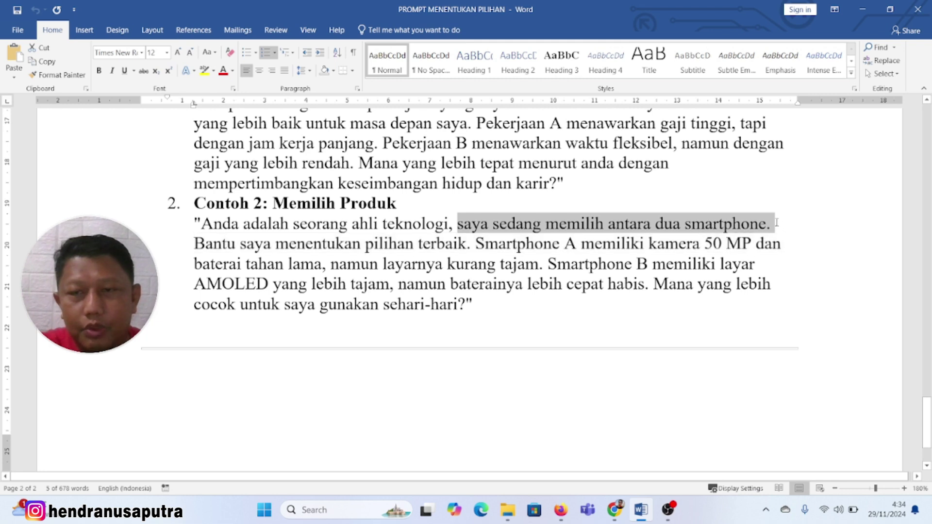
pyautogui.moveTo(190, 244); pyautogui.dragTo(530, 269)
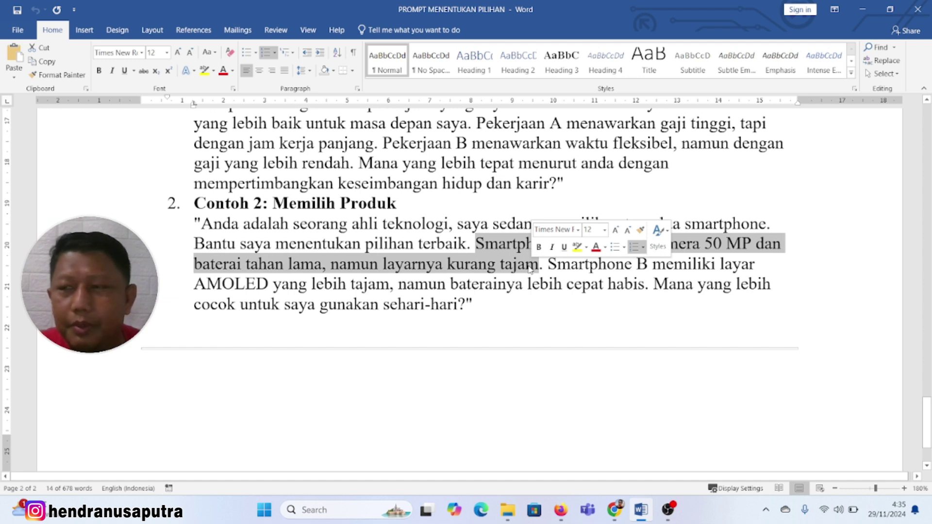
pyautogui.click(531, 269)
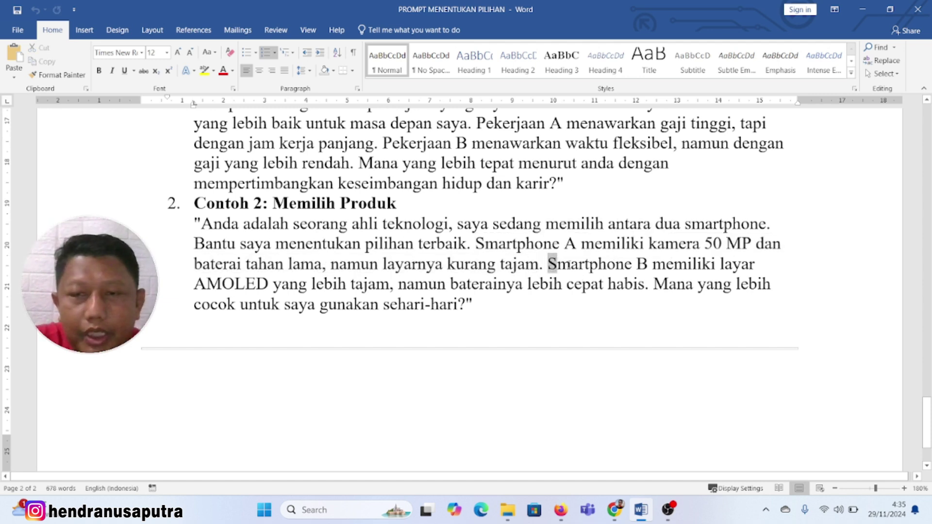
pyautogui.moveTo(548, 264); pyautogui.dragTo(626, 285)
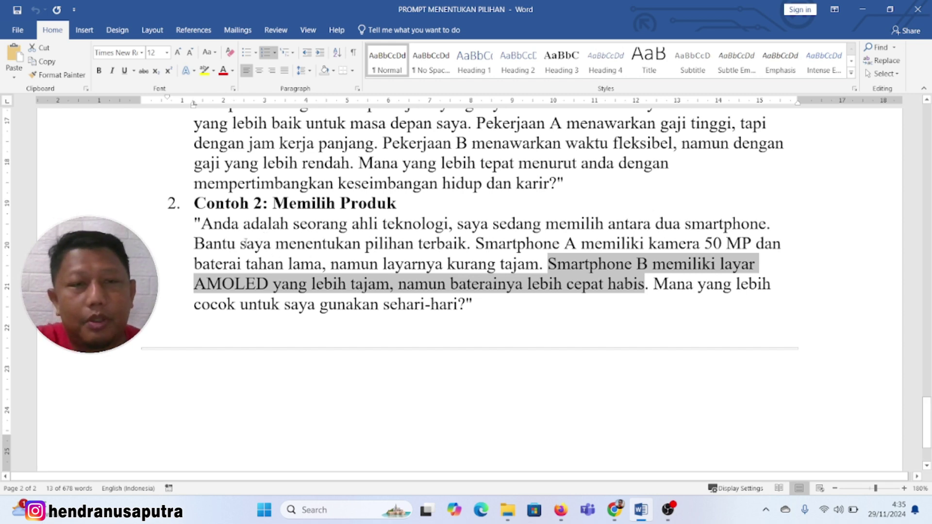
# Copy the whole Contoh 2 prompt text, from "Anda adalah seorang ahli teknologi" to "sehari-hari?"
pyautogui.click(246, 243)
pyautogui.click(201, 224)
pyautogui.moveTo(201, 224); pyautogui.dragTo(469, 306)
pyautogui.hotkey('ctrl', 'c')
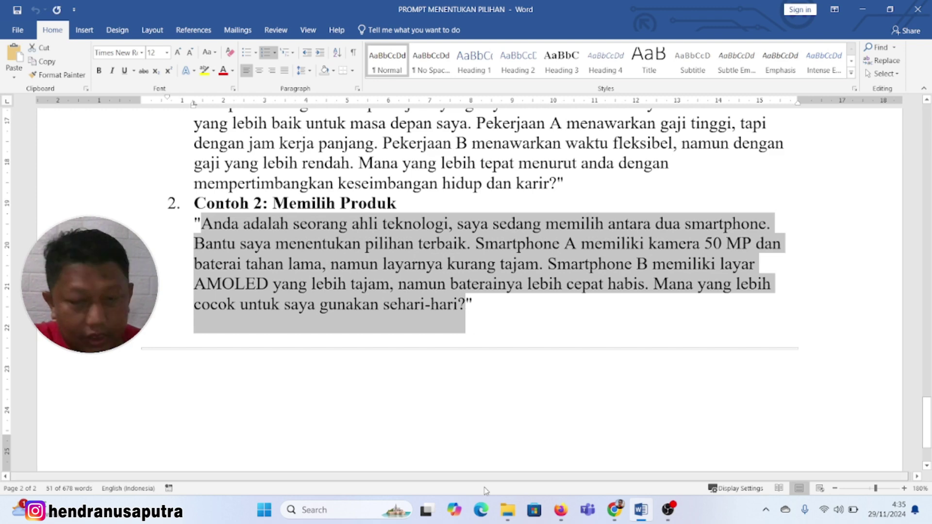
# Switch to ChatGPT, open a new chat in a separate browser tab and send the copied smartphone prompt
pyautogui.click(614, 510)
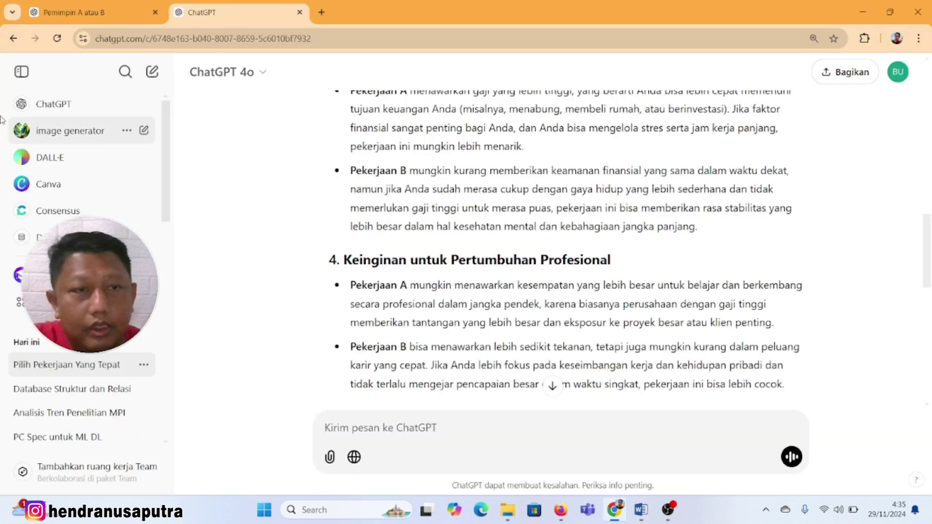
pyautogui.rightClick(82, 115)
pyautogui.click(135, 126)
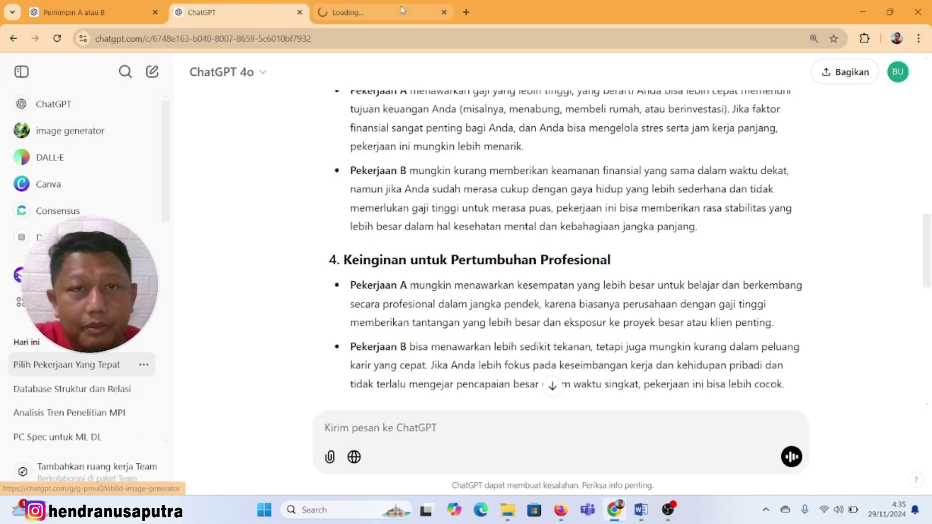
pyautogui.click(369, 14)
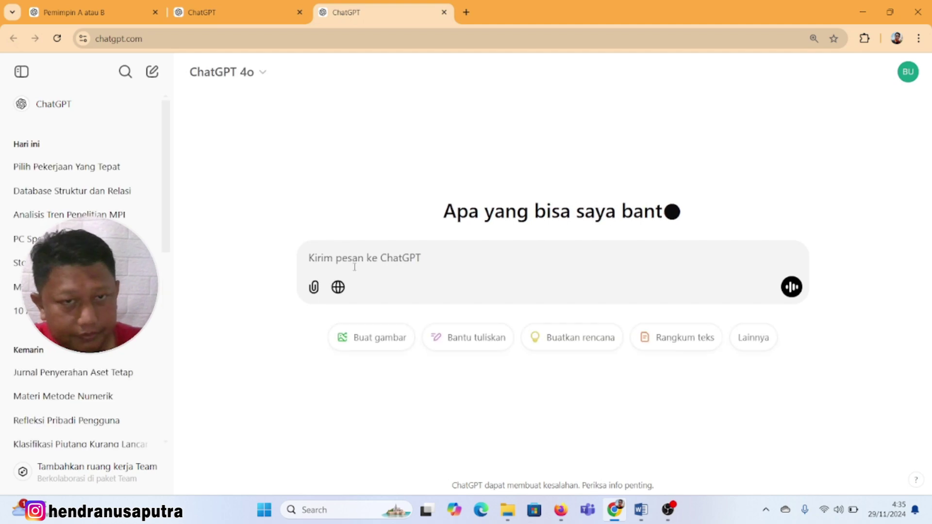
pyautogui.hotkey('ctrl', 'v')
pyautogui.press('Return')
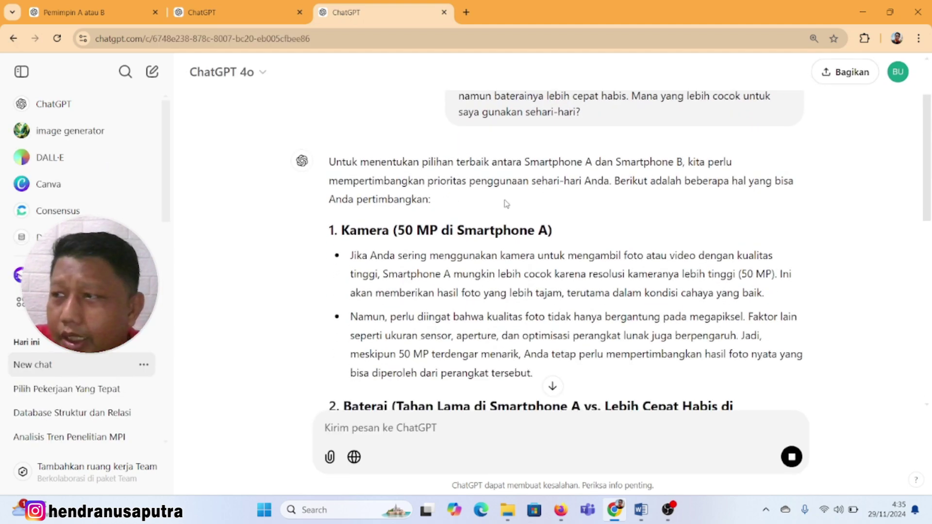
# Read through the smartphone answer to its "Kesimpulan" section, highlighting the Smartphone A advice and part of the Smartphone B advice
pyautogui.scroll(-3, 563, 221)
pyautogui.scroll(-9, 478, 170)
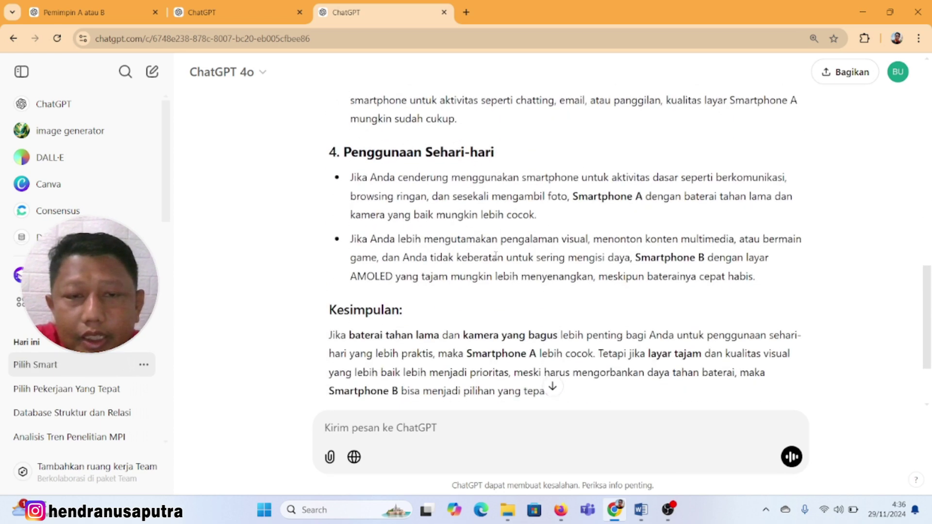
pyautogui.scroll(-2, 476, 251)
pyautogui.moveTo(329, 228); pyautogui.dragTo(602, 242)
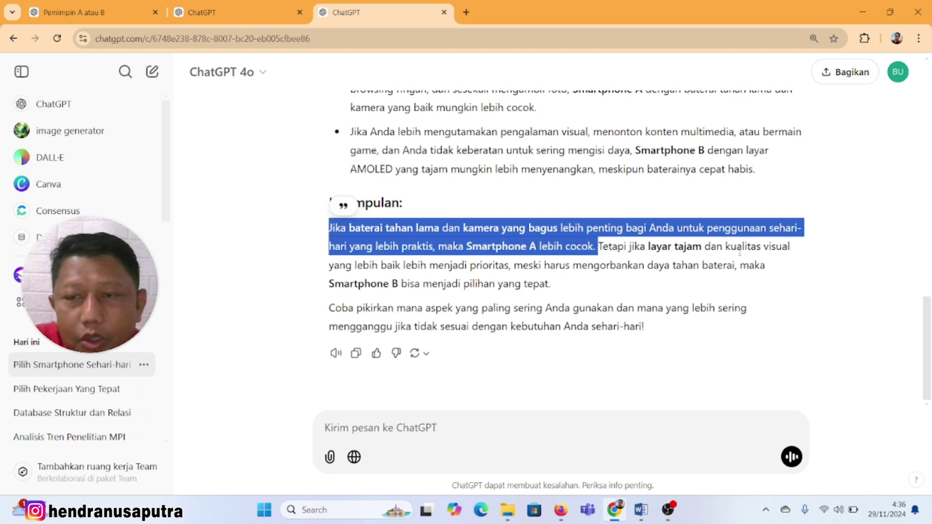
pyautogui.click(536, 265)
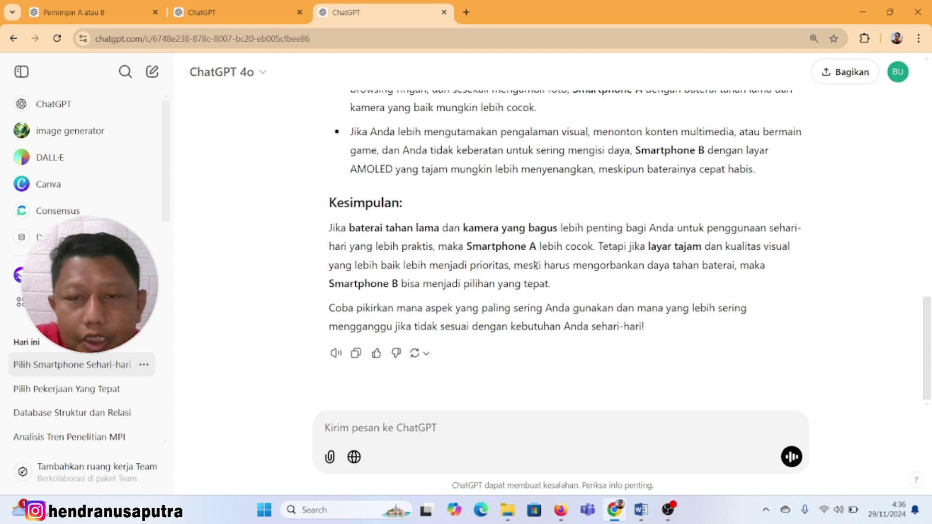
pyautogui.moveTo(695, 265); pyautogui.dragTo(756, 266)
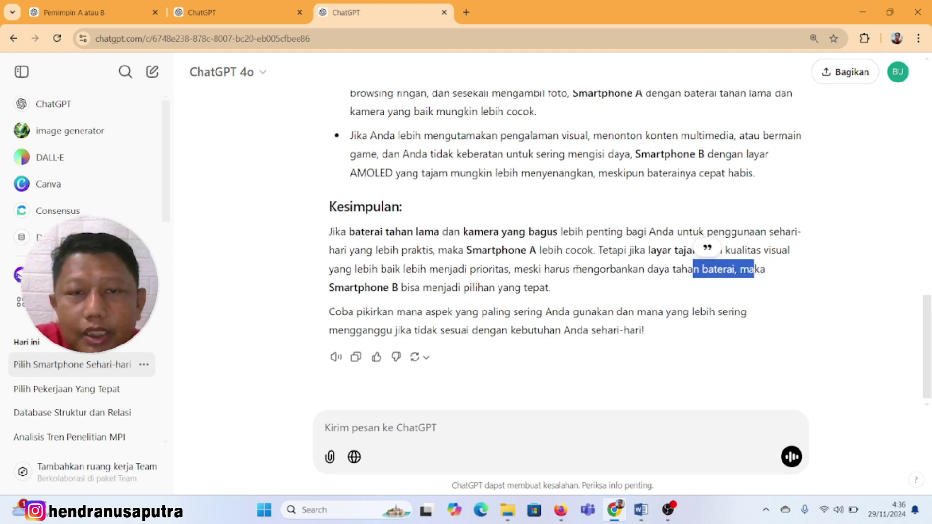
# Review the sent smartphone prompt against the answer's opening and its conclusion
pyautogui.scroll(15, 578, 272)
pyautogui.scroll(2, 663, 233)
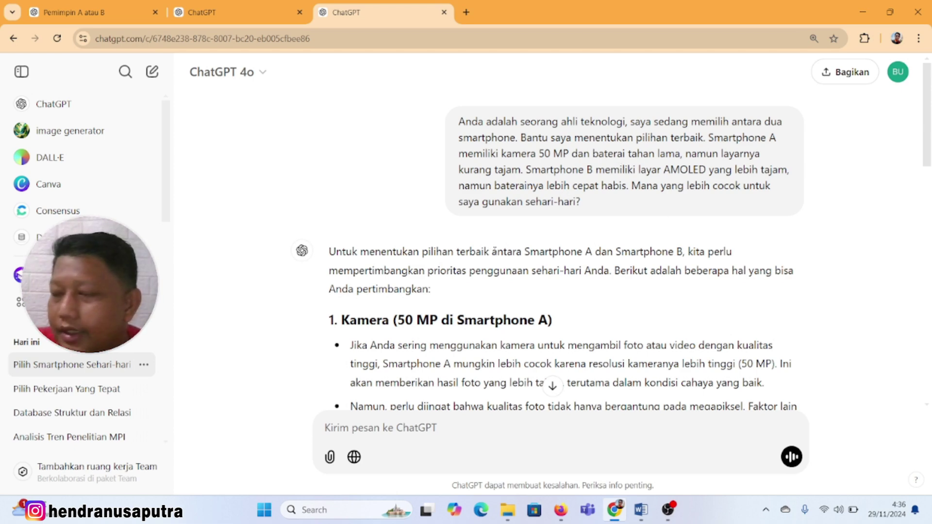
pyautogui.scroll(-15, 564, 252)
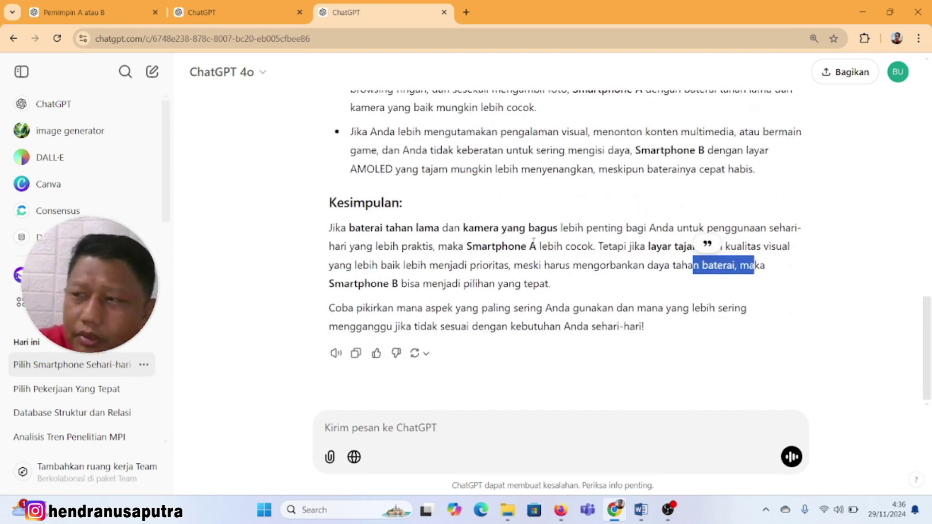
pyautogui.scroll(15, 533, 242)
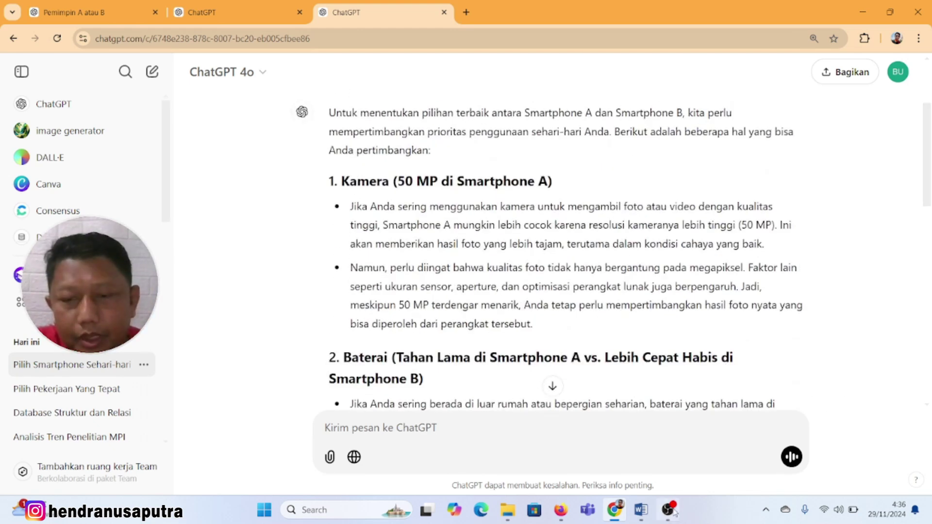
# Return to the Word notes and go back past the prompt-writing tips to the R-G-O-C summary at the document's start
pyautogui.click(641, 509)
pyautogui.click(494, 264)
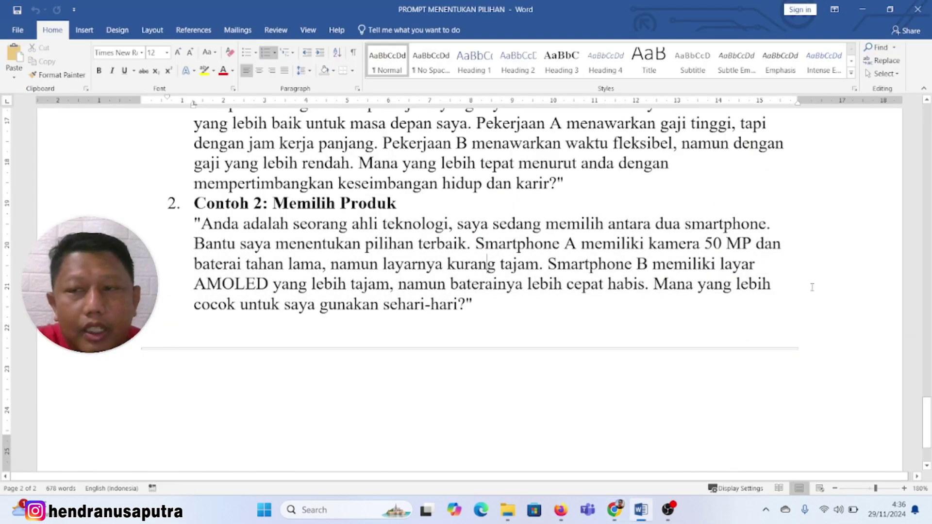
pyautogui.scroll(7, 811, 287)
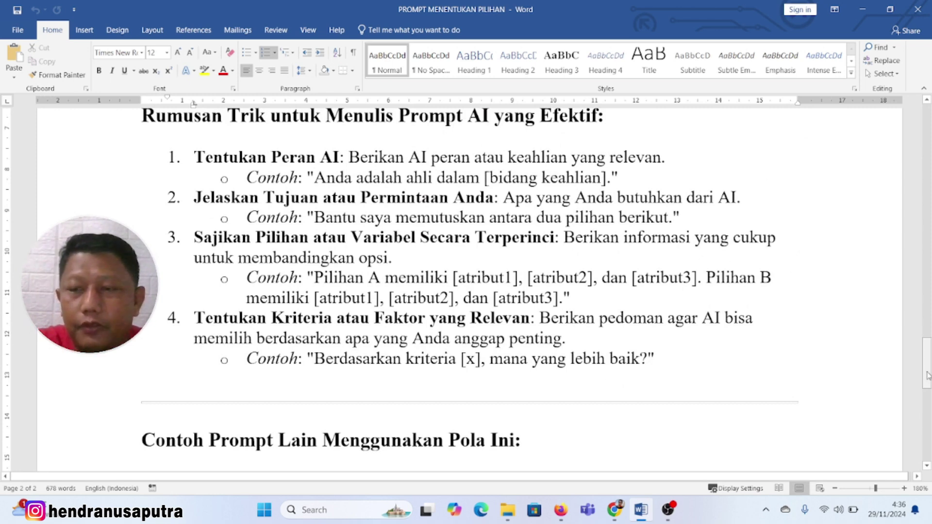
pyautogui.moveTo(926, 369); pyautogui.dragTo(917, 129)
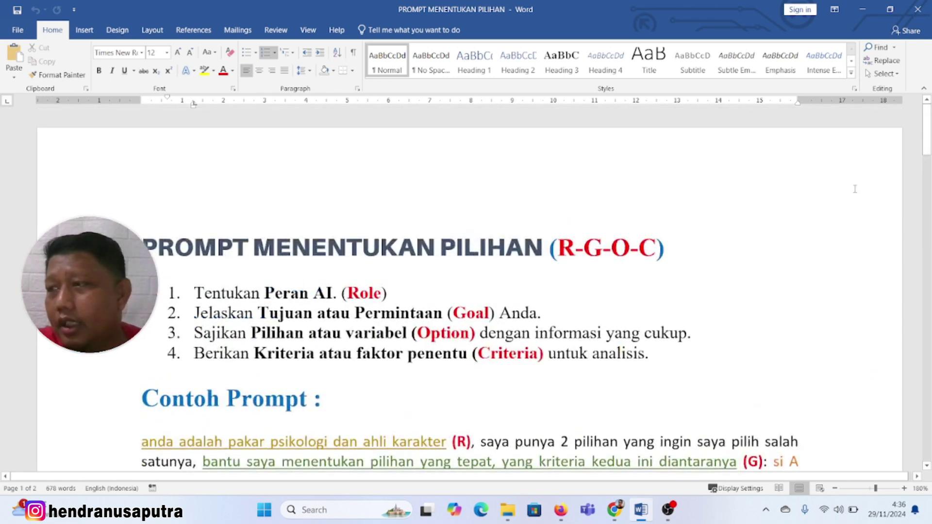